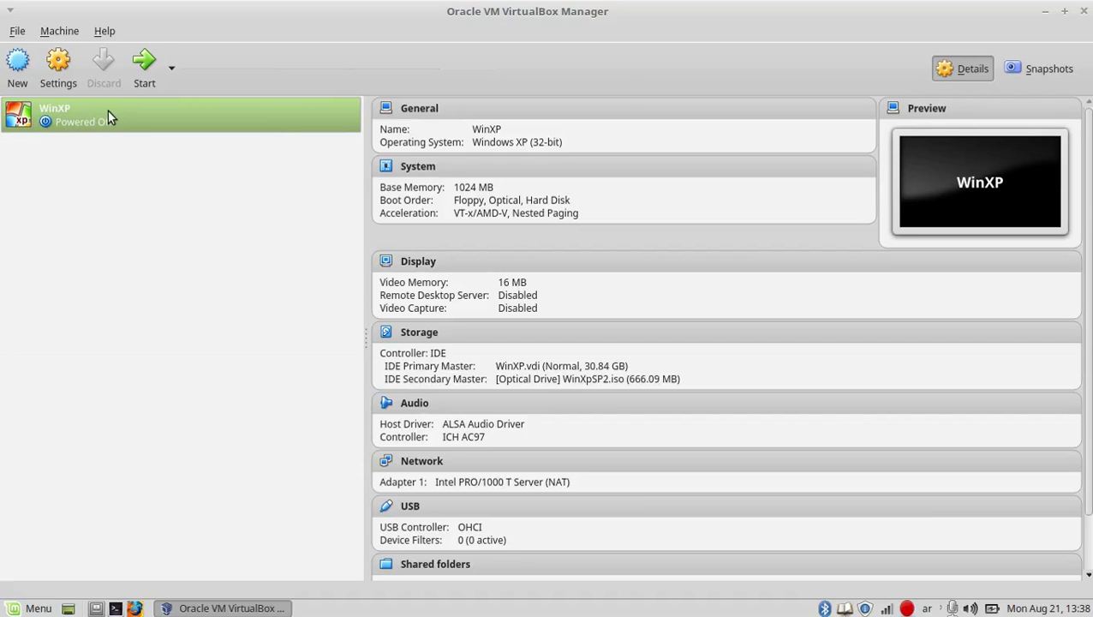
Start the WinXP virtual machine and dismiss the notifications shown while it boots and the Windows XP tour balloon
click(144, 69)
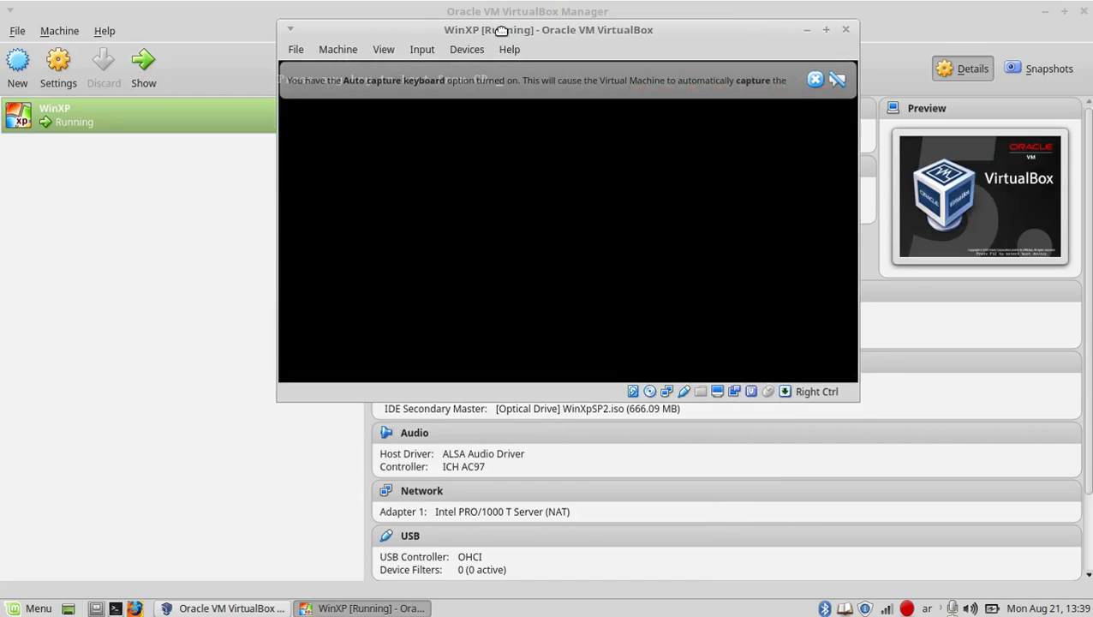
drag(500, 30, 488, 85)
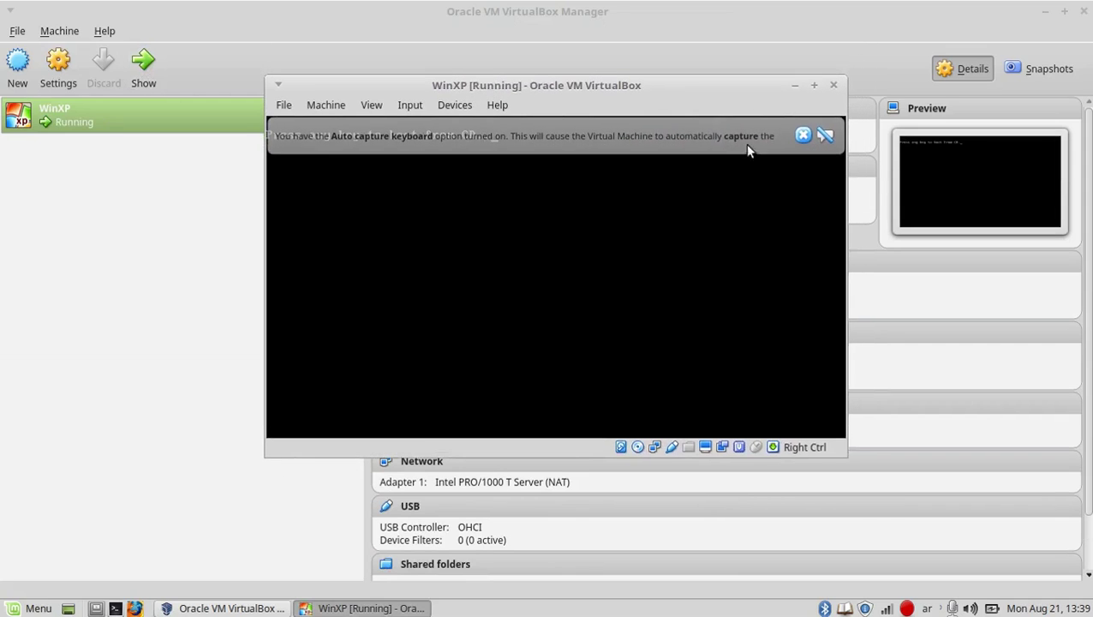
click(802, 137)
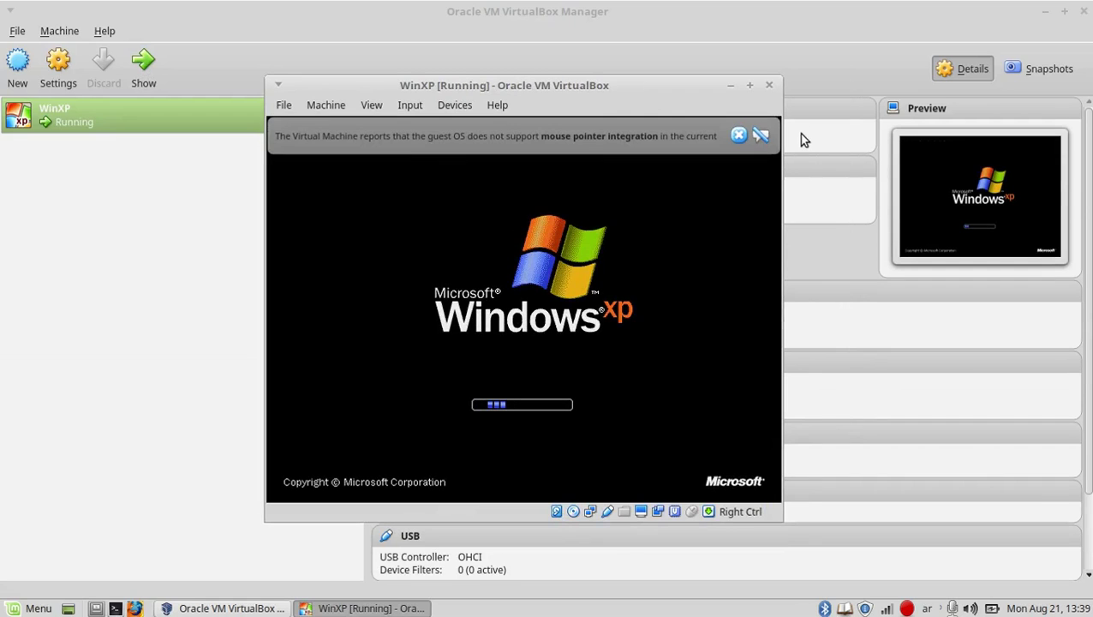
click(738, 136)
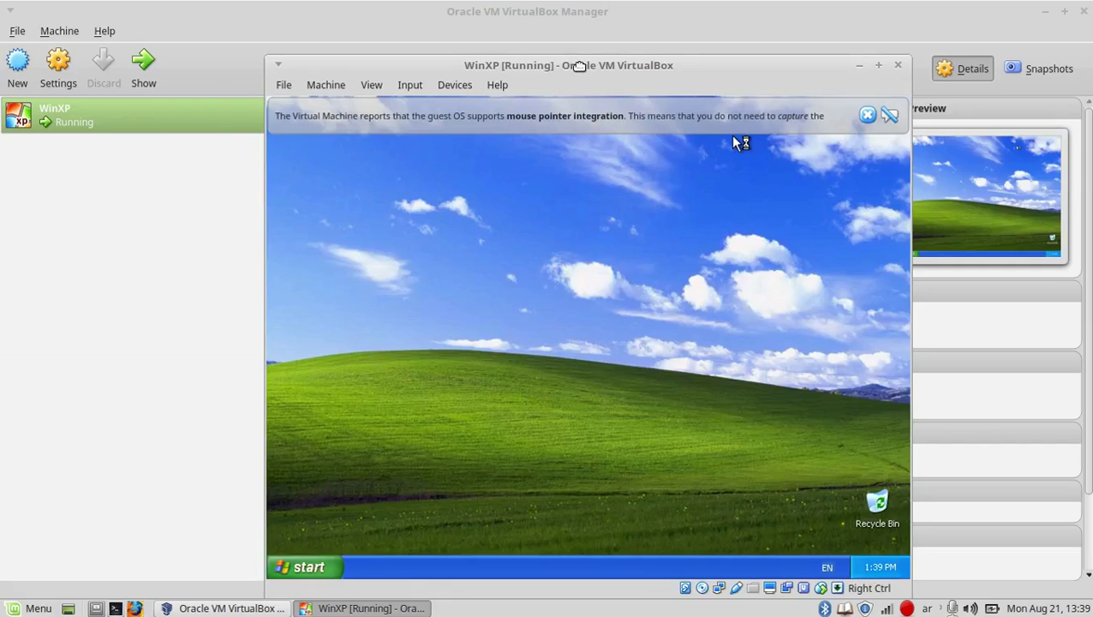
drag(579, 67, 544, 37)
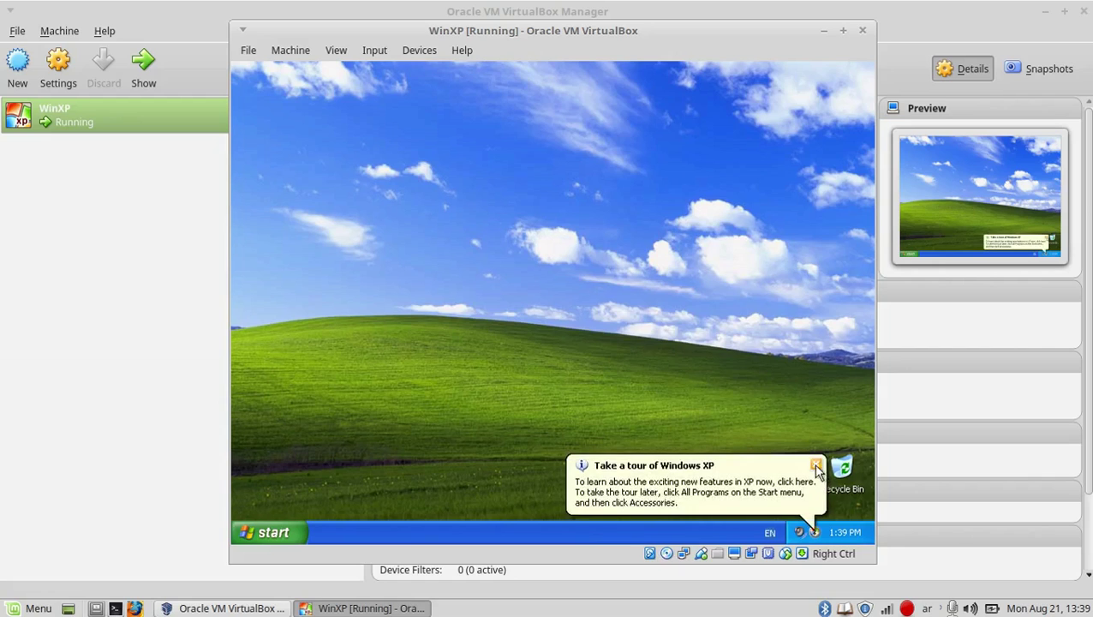
click(817, 466)
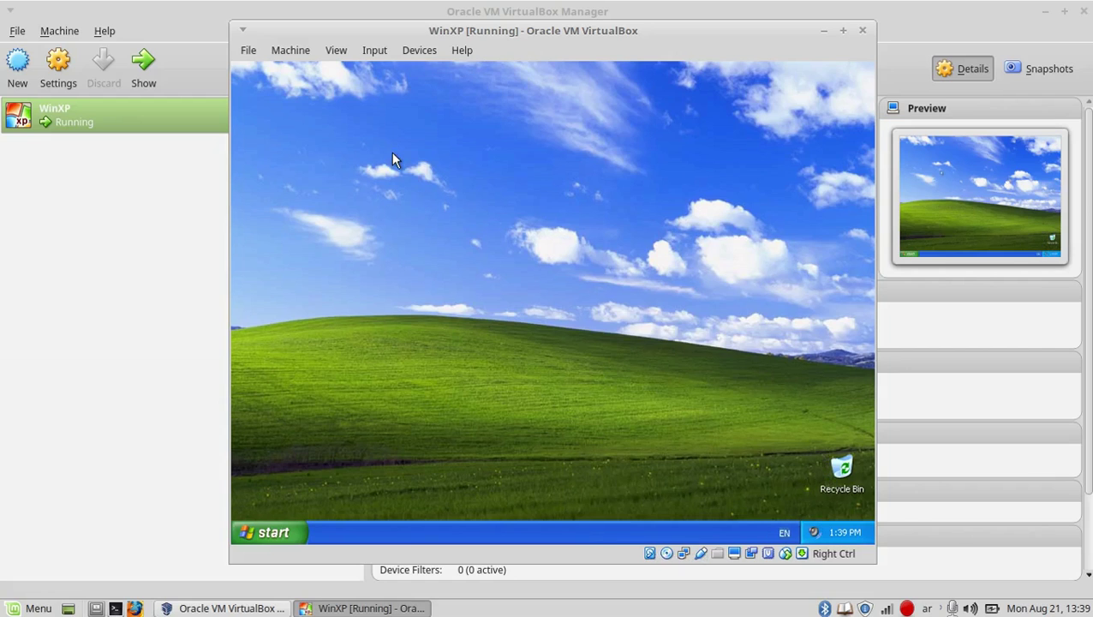
Insert the Guest Additions CD image and start installing VirtualBox Guest Additions 5.1.26 with the default location and components
click(415, 54)
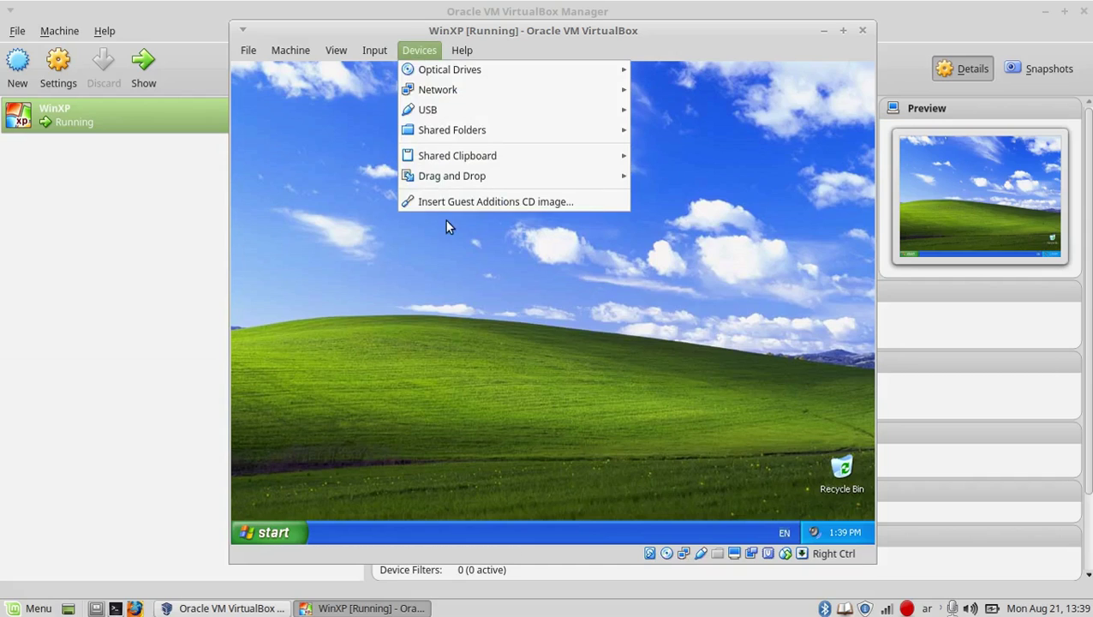
click(522, 203)
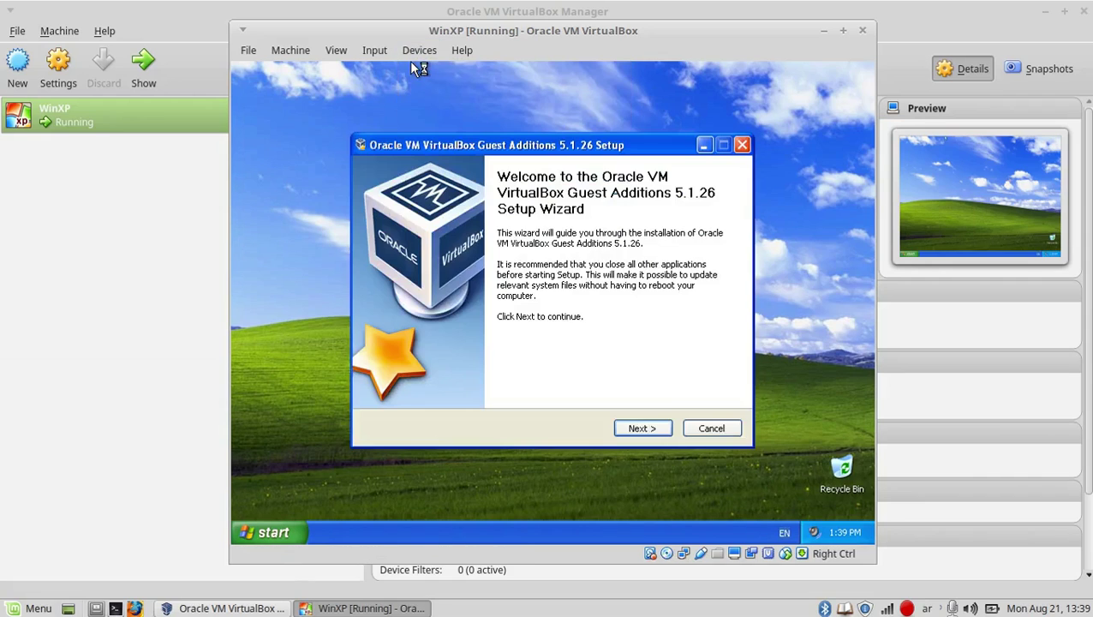
click(639, 426)
click(637, 428)
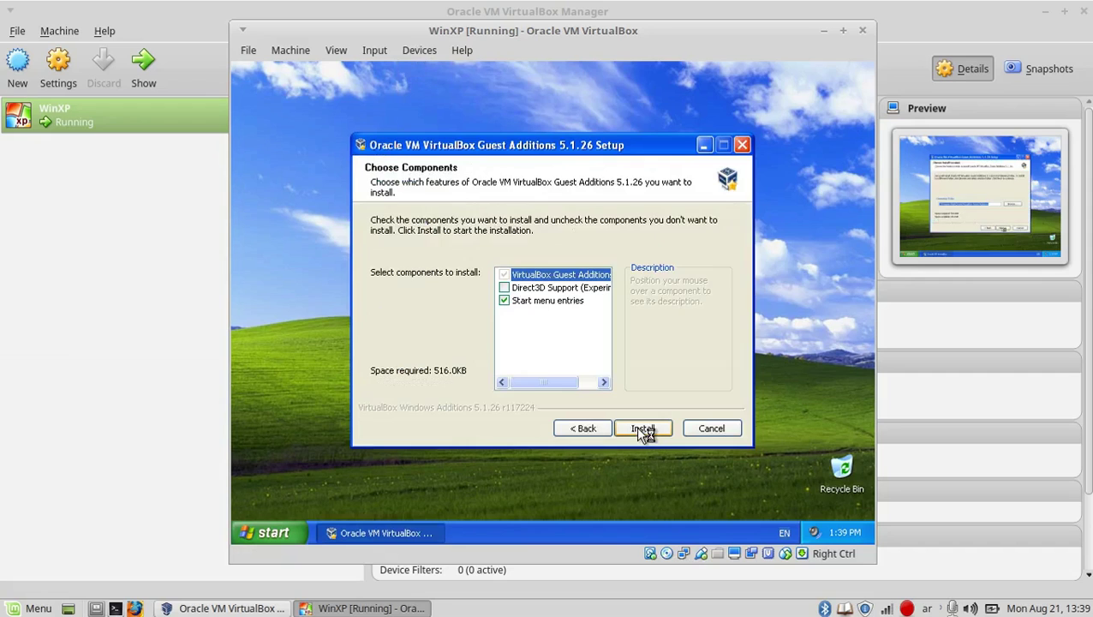
click(638, 427)
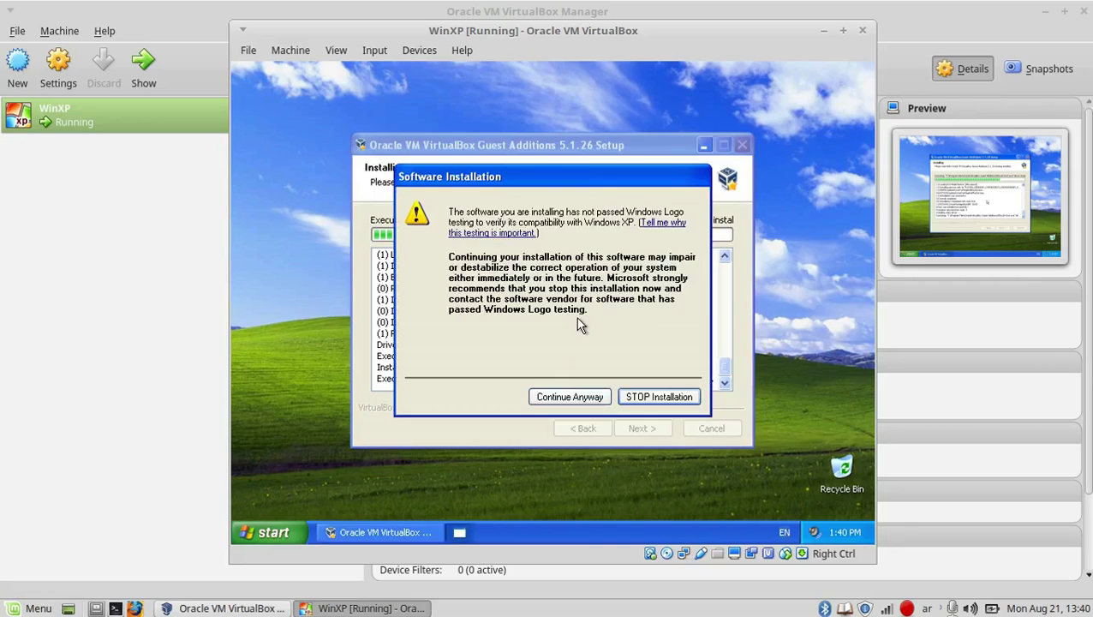
Continue the Guest Additions installation past the Windows Logo testing warnings and finish it with Reboot now
click(561, 398)
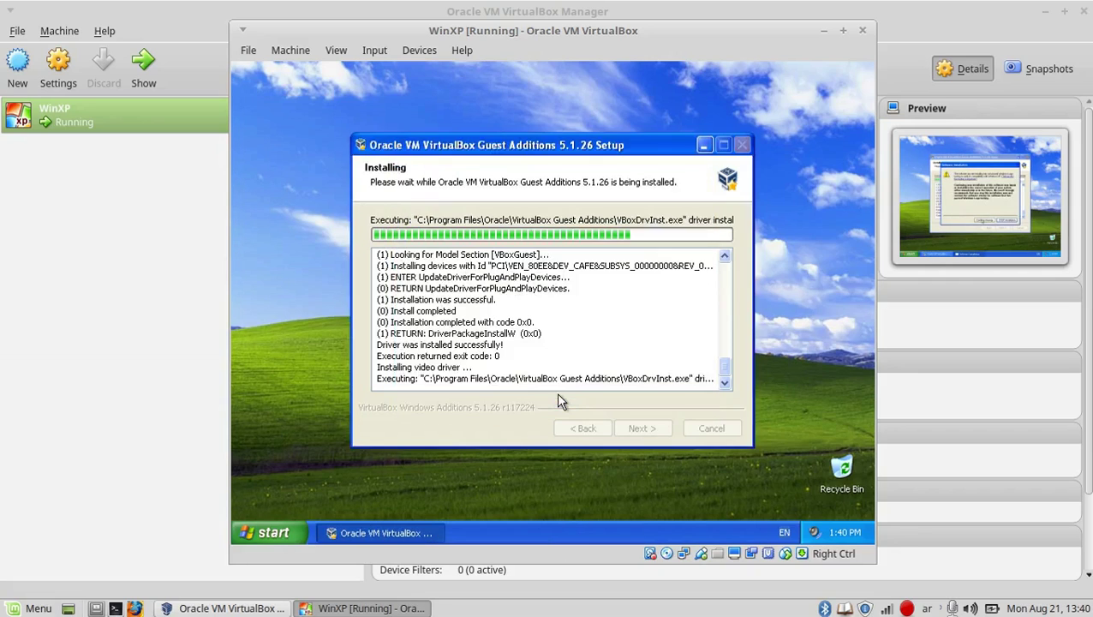
click(558, 400)
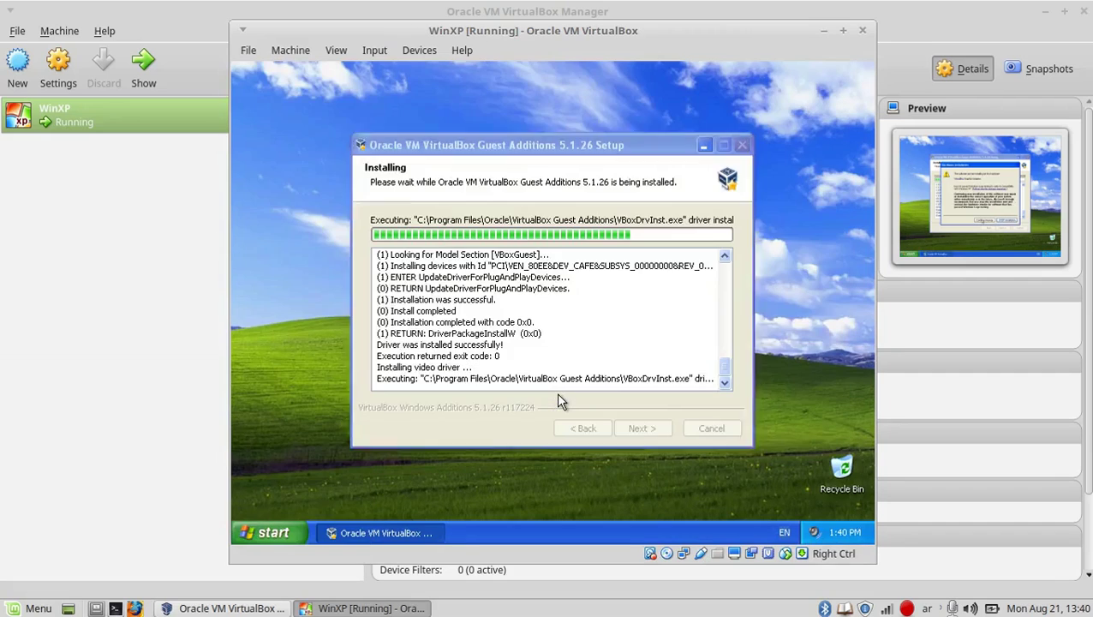
click(559, 399)
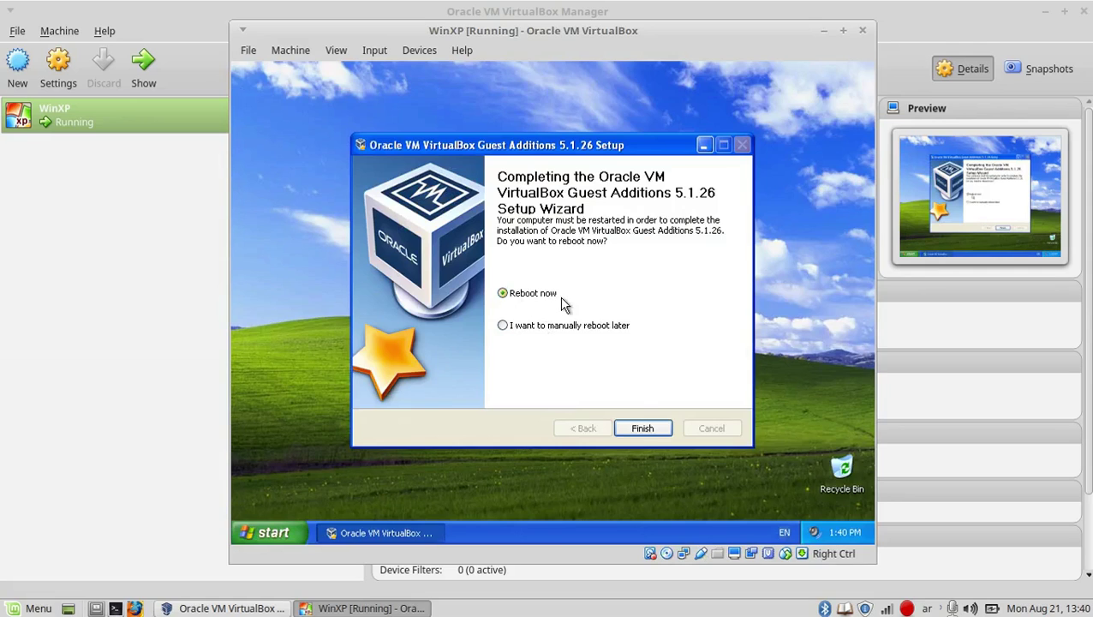
click(635, 430)
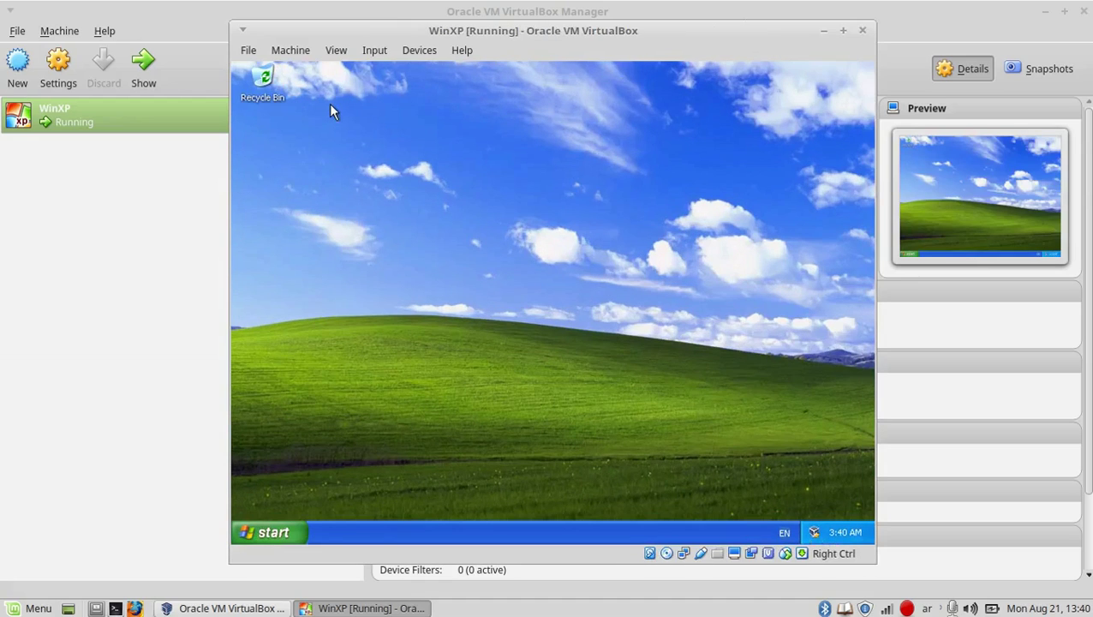
Switch the virtual machine to full-screen mode and dismiss the Display Settings and Windows XP tour balloons
click(334, 52)
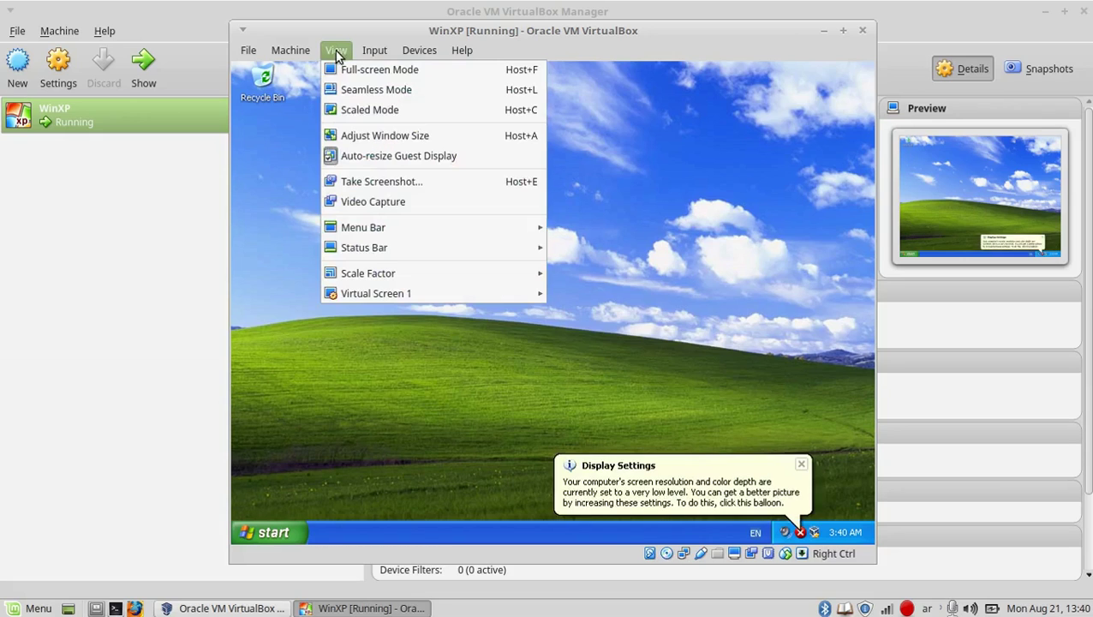
click(394, 75)
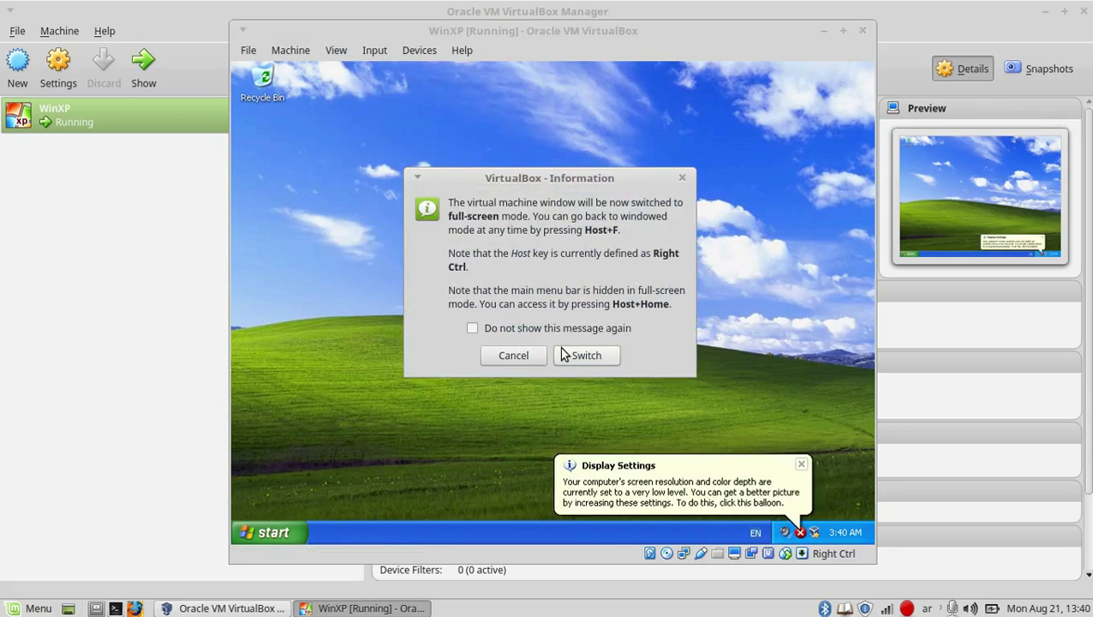
click(588, 355)
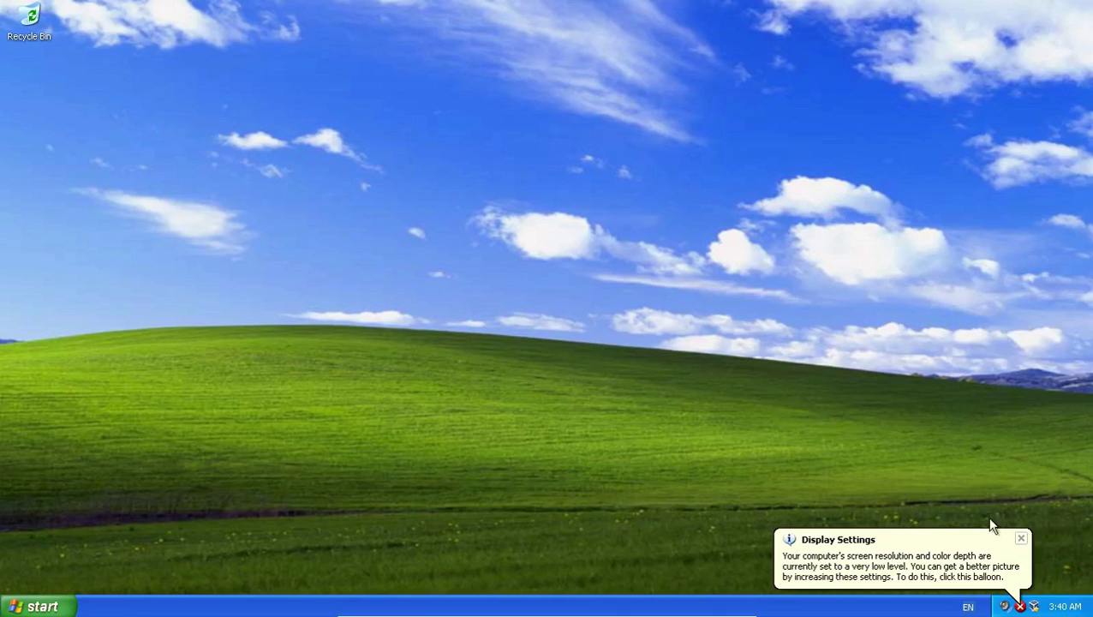
click(1021, 538)
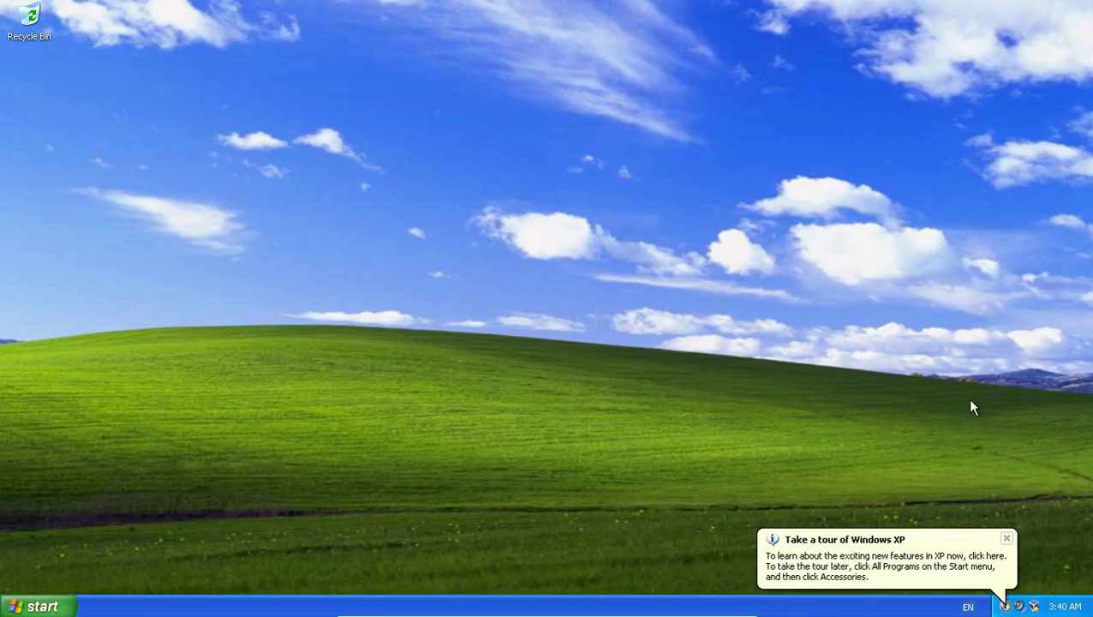
click(1006, 541)
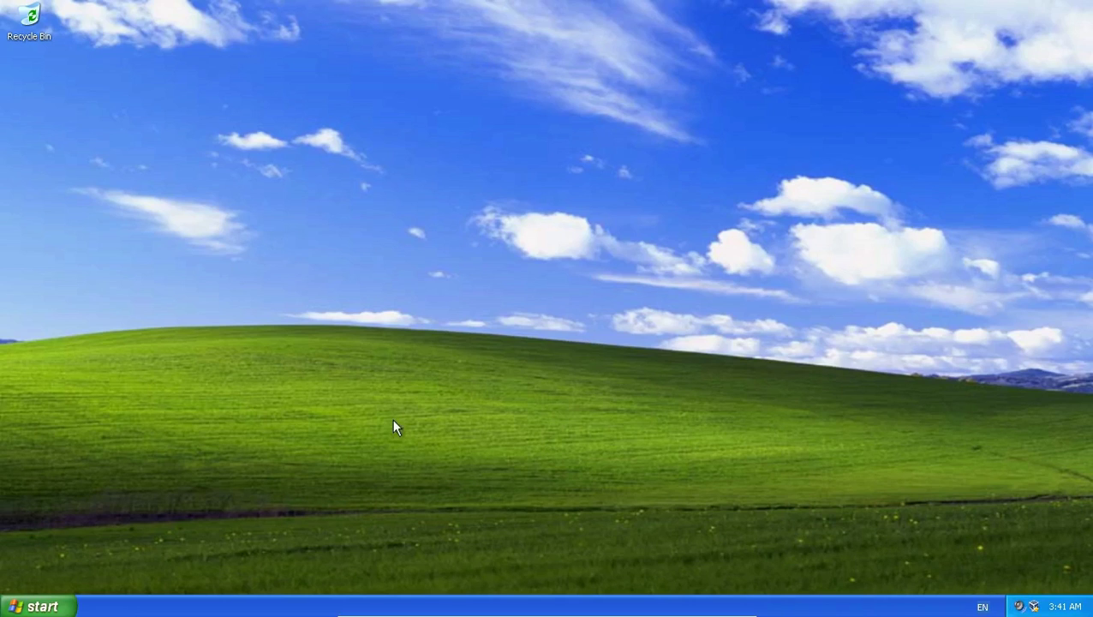
Open the virtual machine's Shared Folders settings from full-screen mode
mouse_move(535, 611)
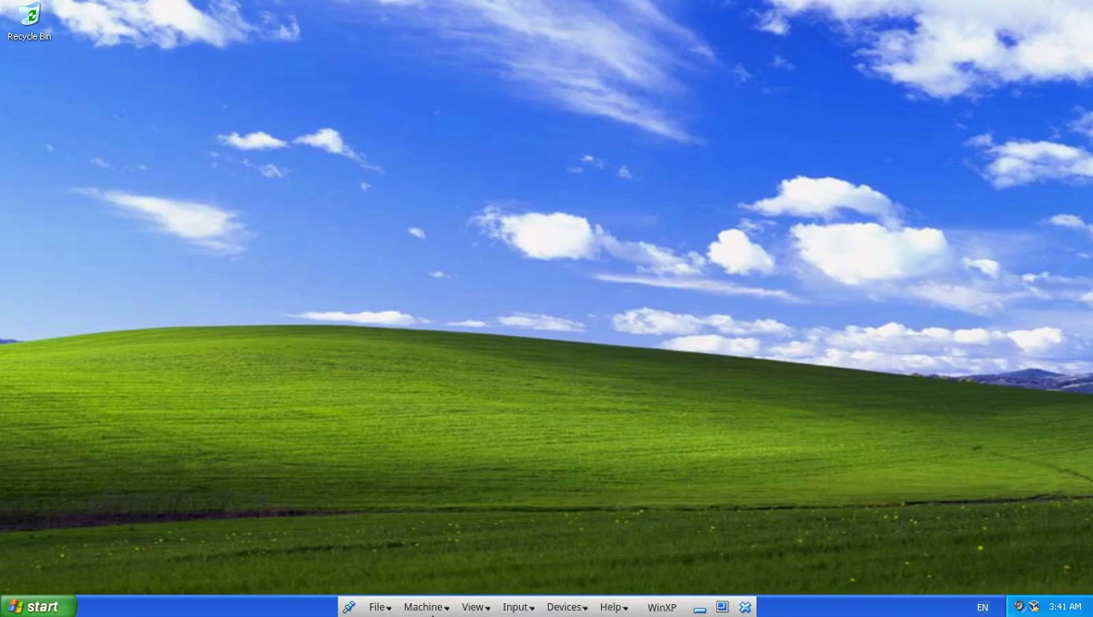
click(566, 608)
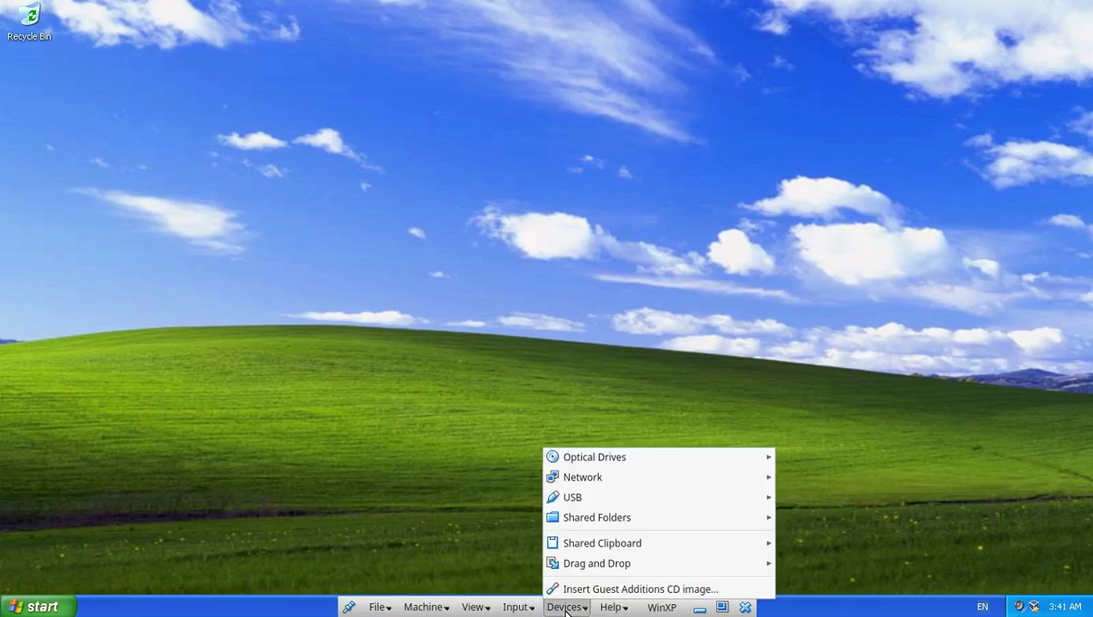
mouse_move(686, 520)
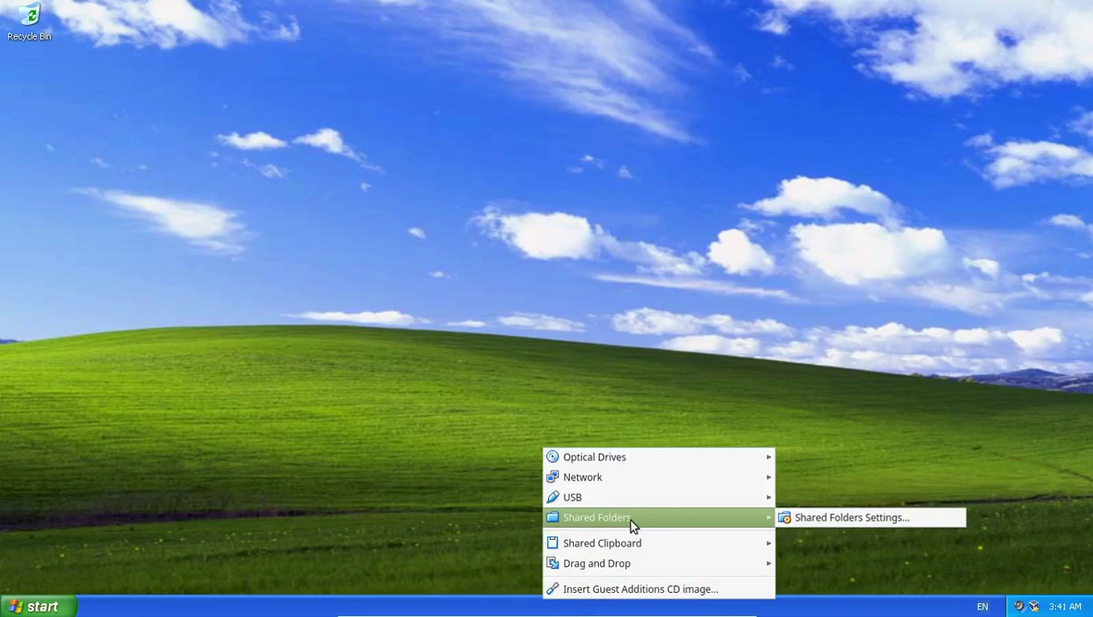
click(821, 518)
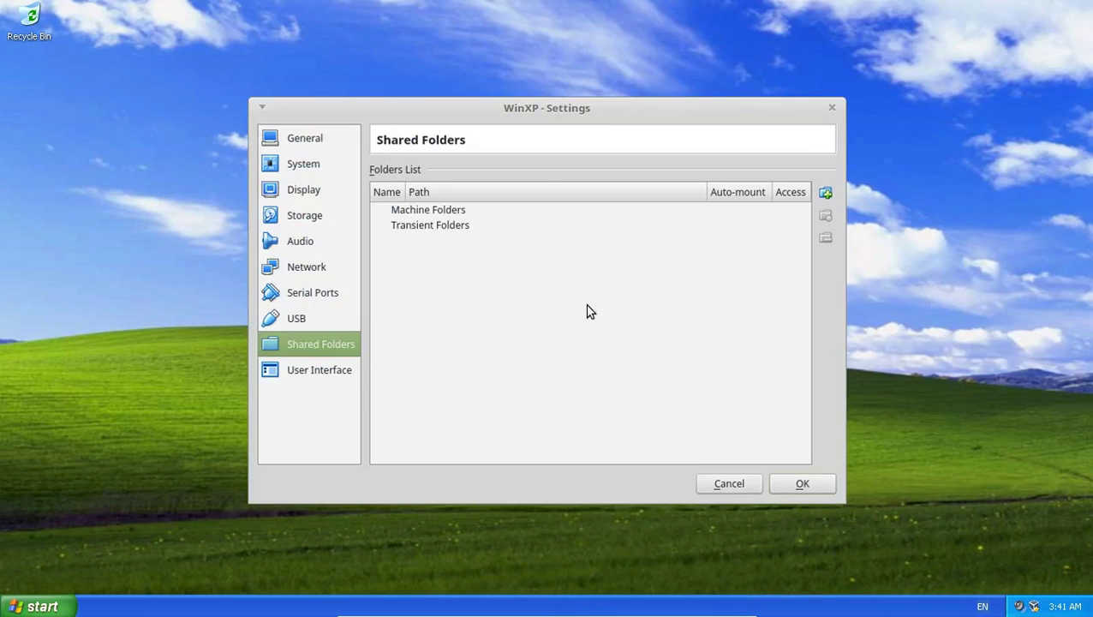
drag(529, 115, 493, 101)
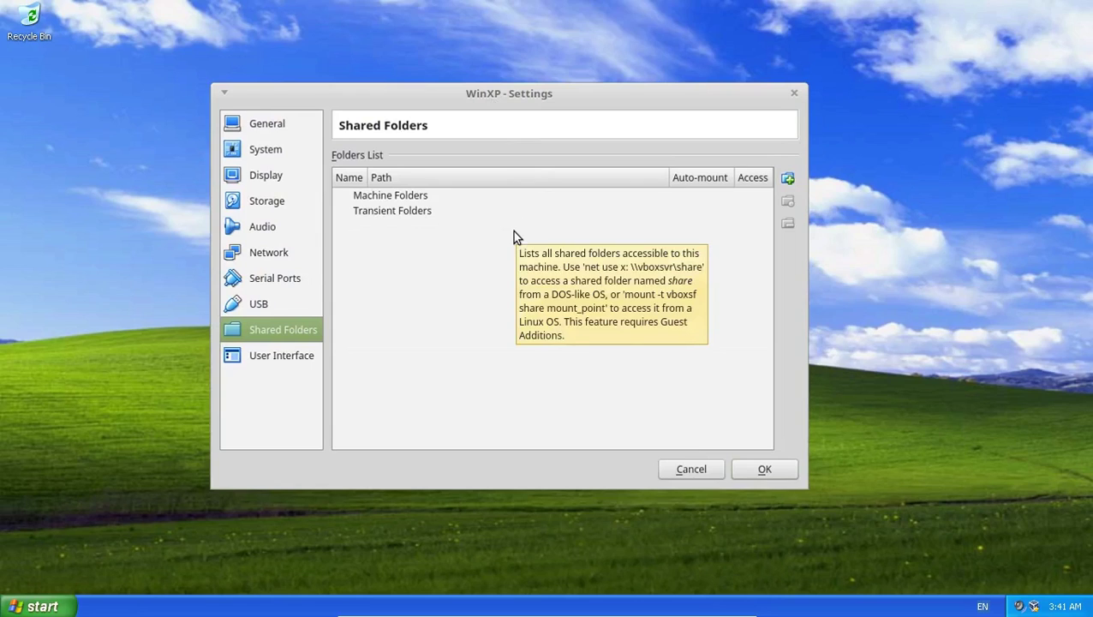
Add the host home directory's Downloads folder as a permanent shared folder with Auto-mount enabled, and save the settings
click(788, 180)
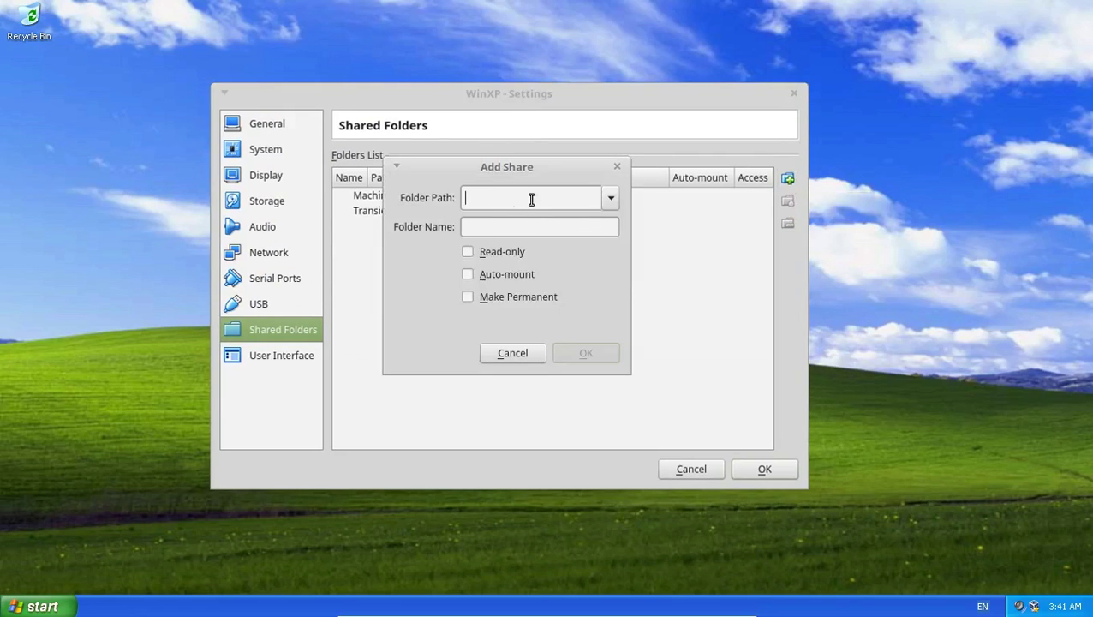
click(607, 201)
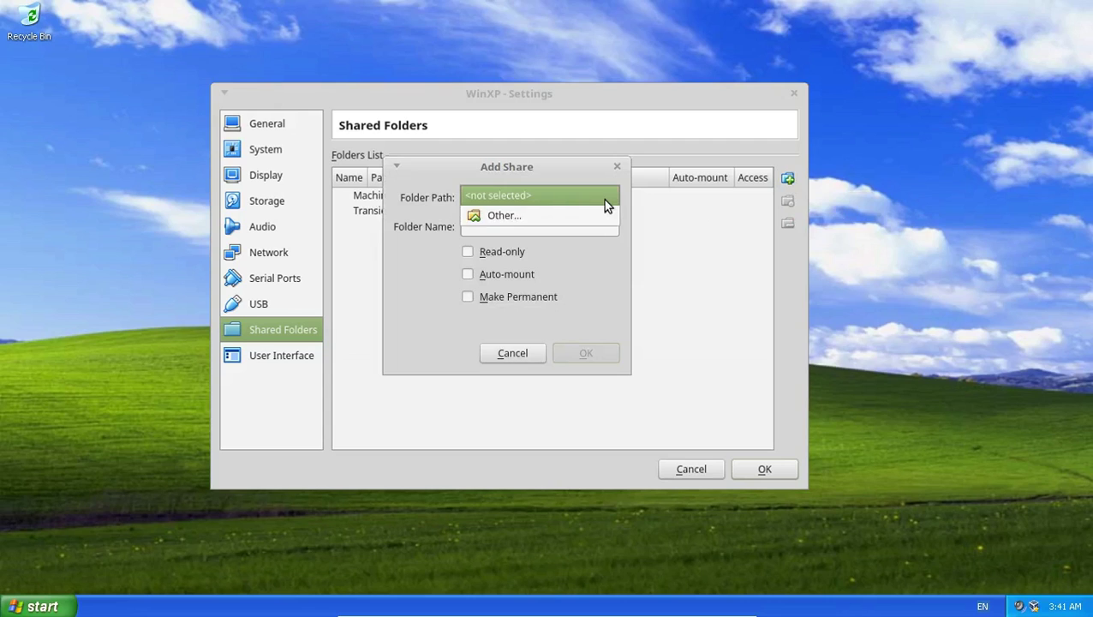
click(523, 214)
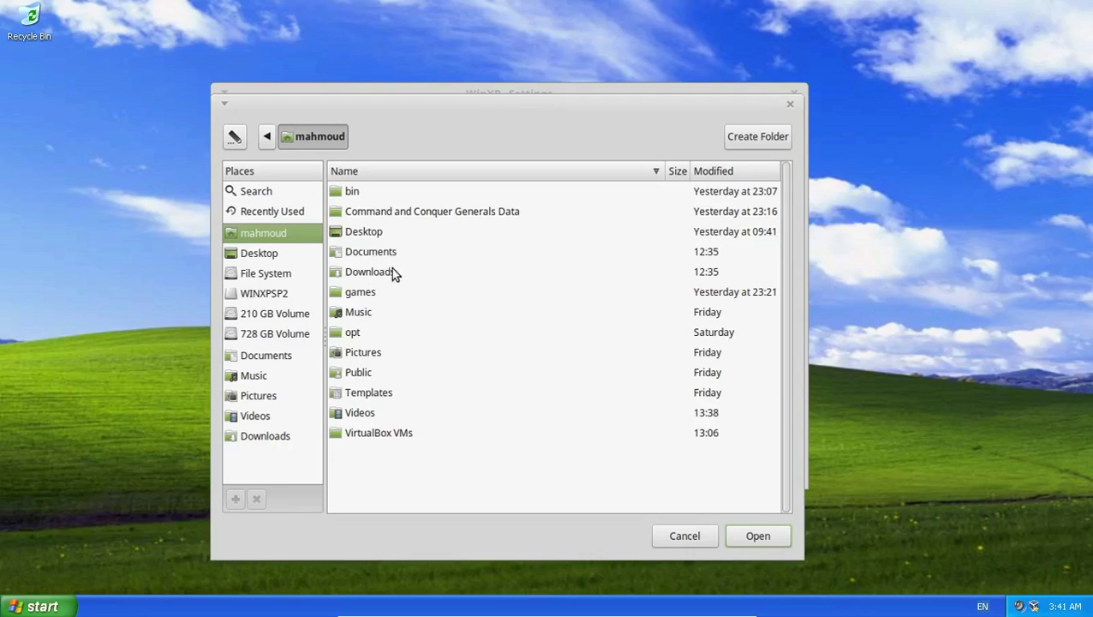
click(369, 274)
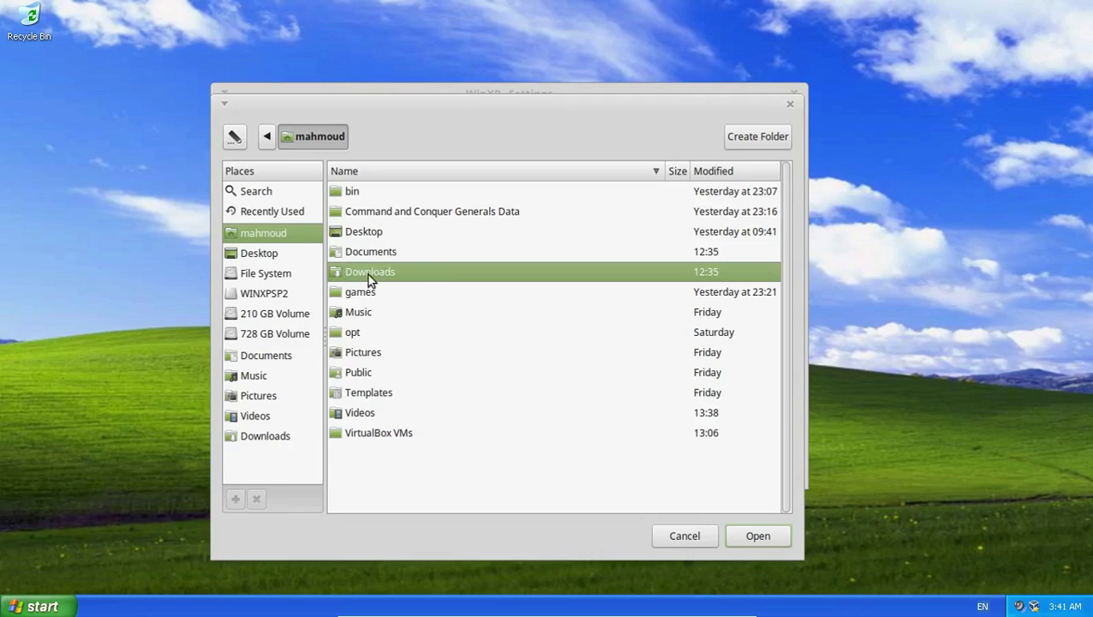
click(750, 536)
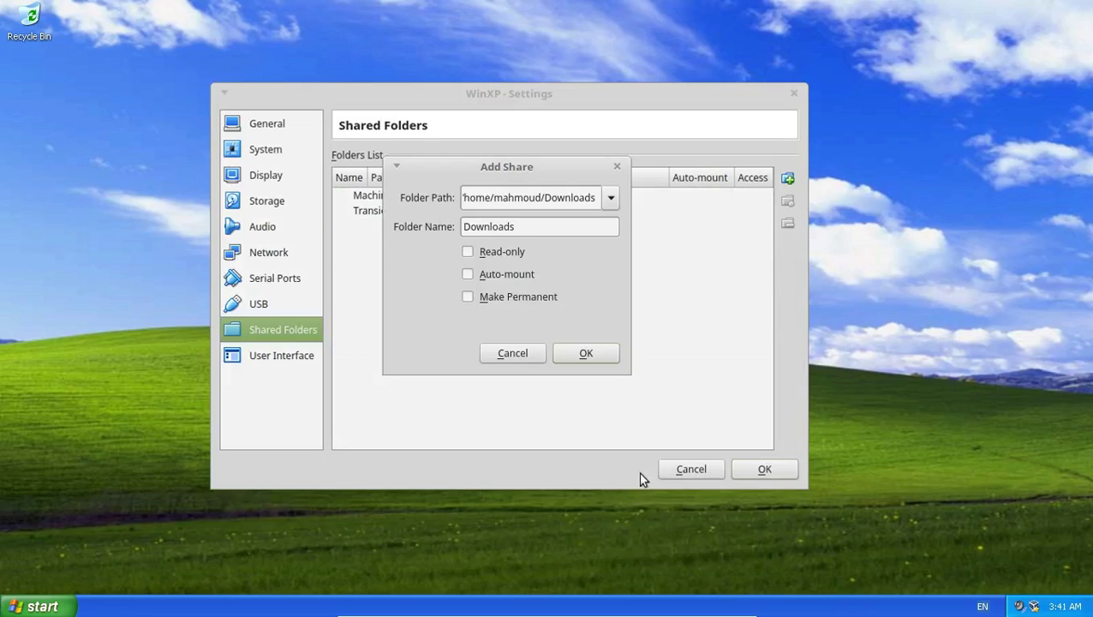
click(468, 275)
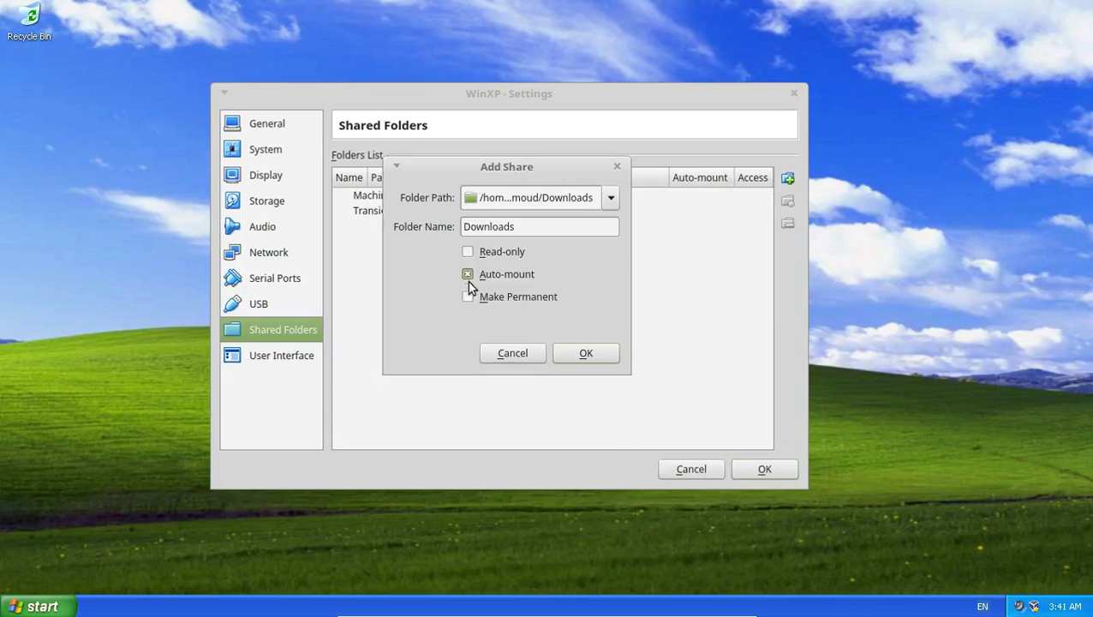
click(586, 354)
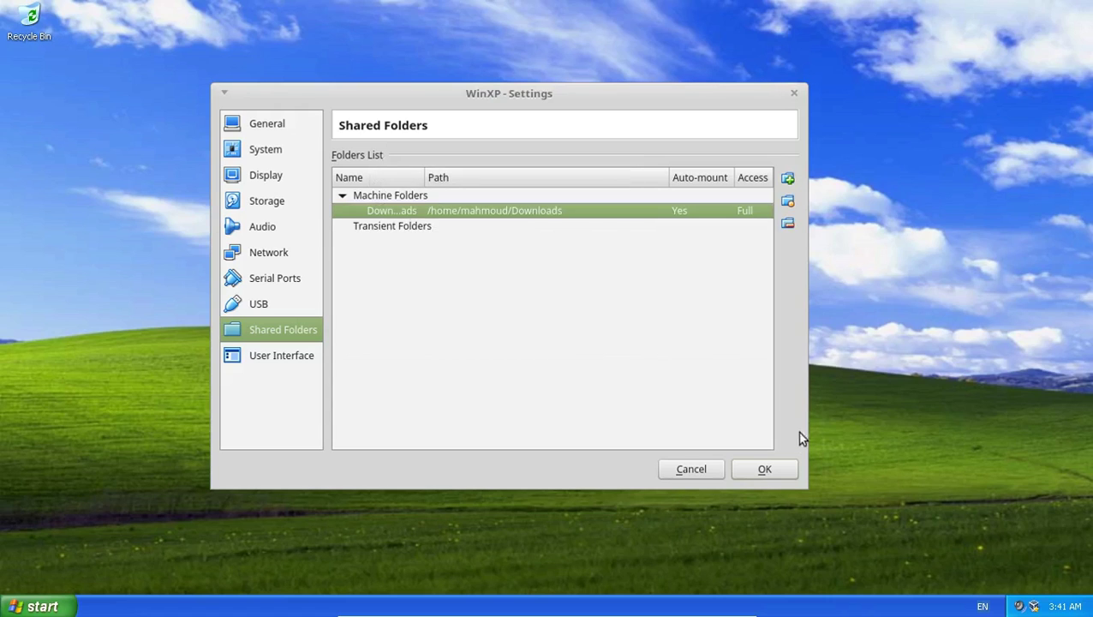
click(765, 469)
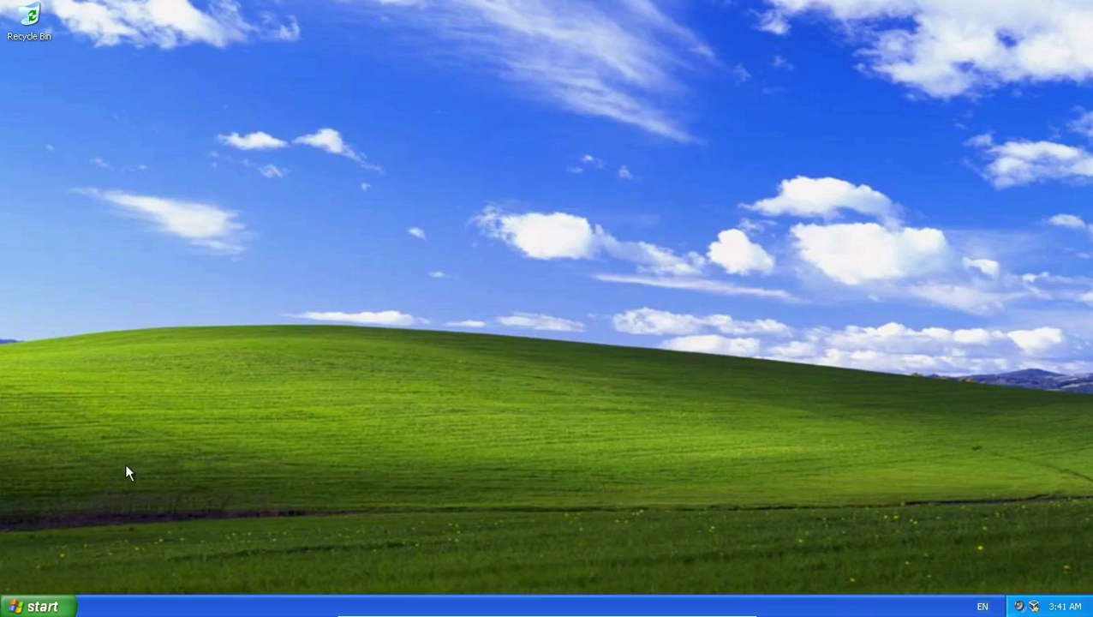
Map the VirtualBox shared folder \\VBOXSVR\Downloads as network drive Z: with Reconnect at logon enabled, and close the drive's window
click(38, 605)
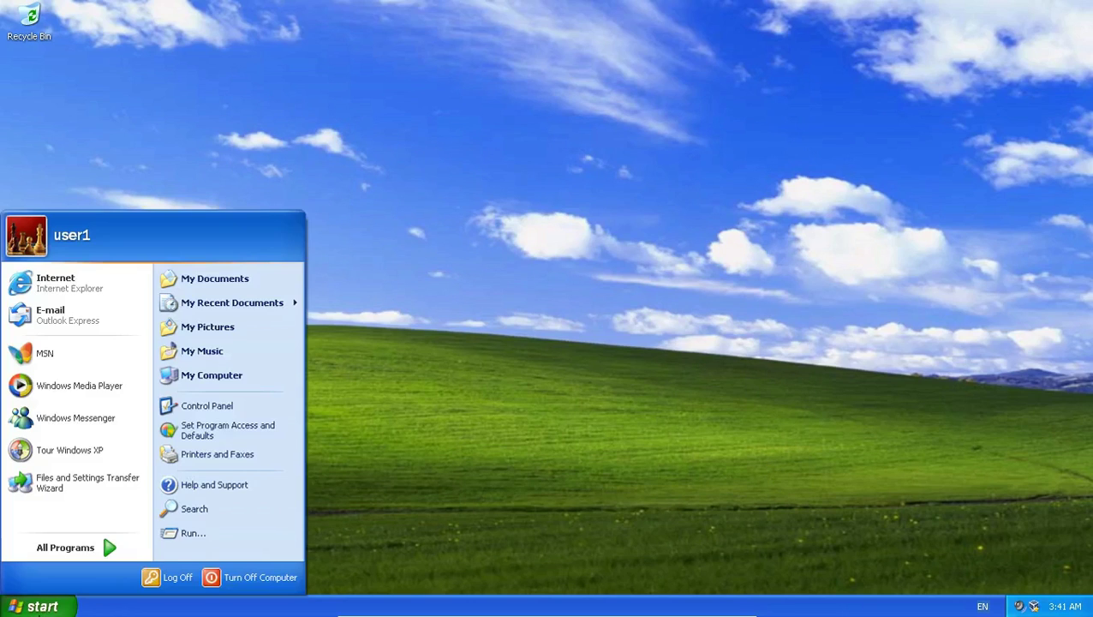
right_click(202, 382)
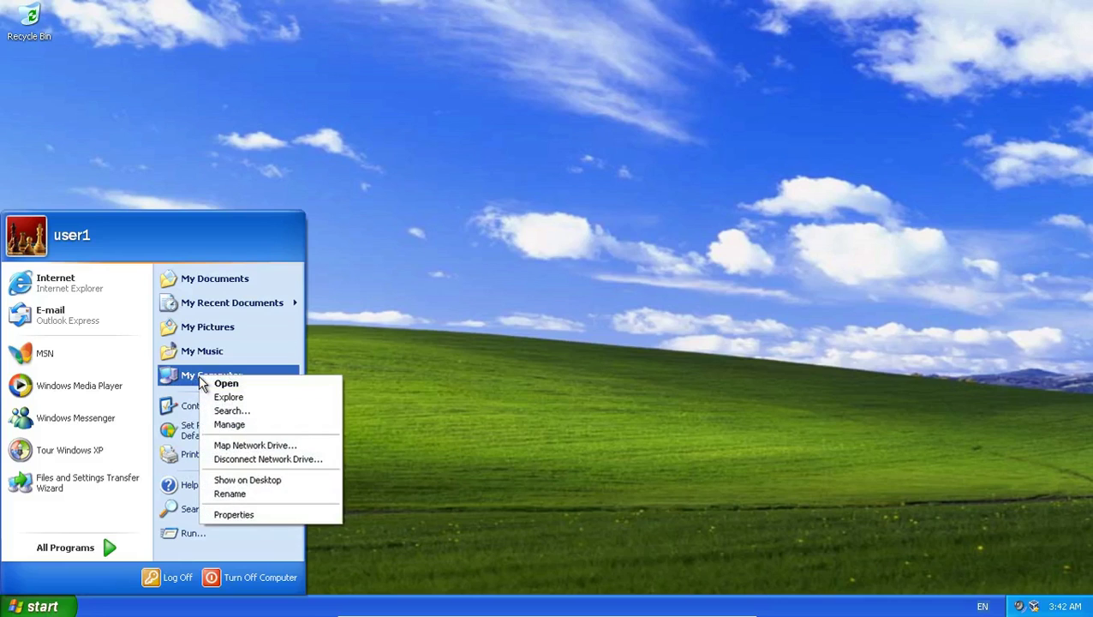
click(281, 452)
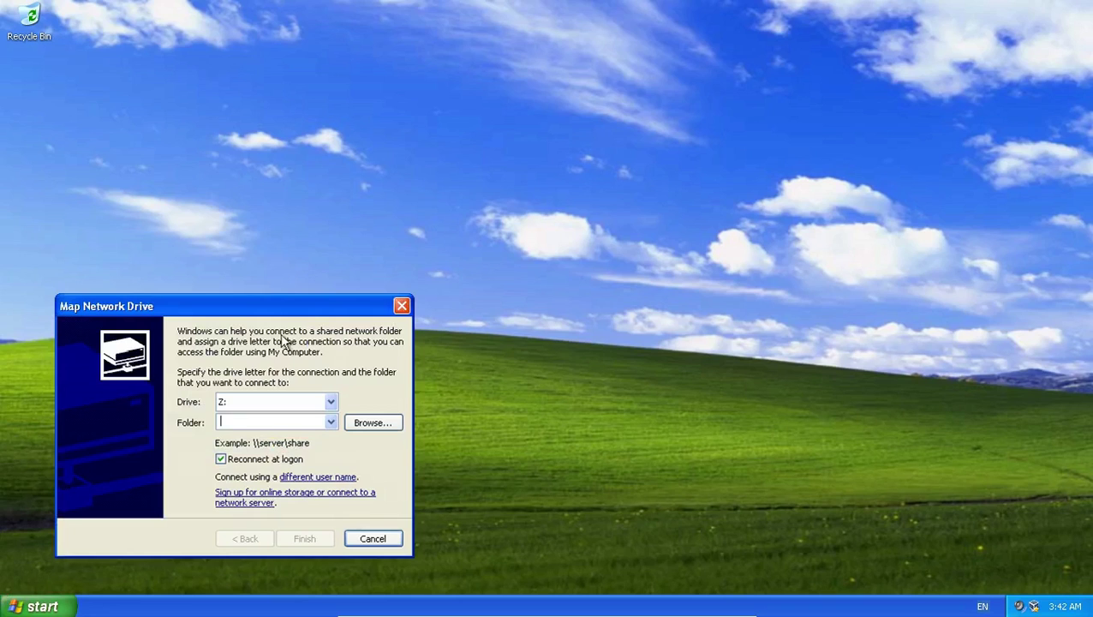
drag(275, 302, 317, 140)
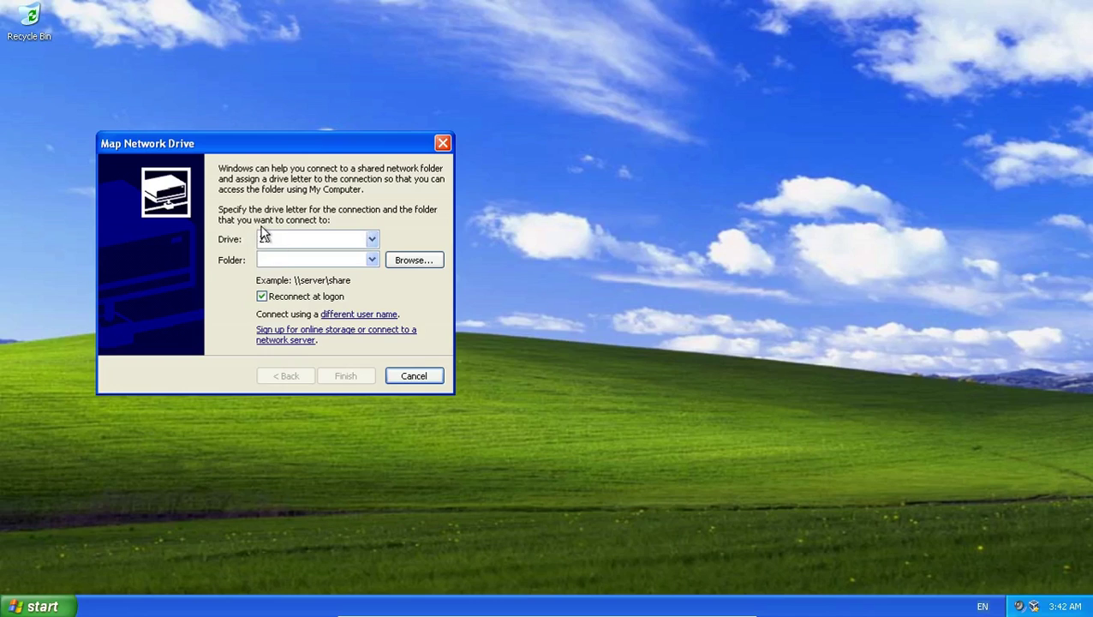
click(418, 261)
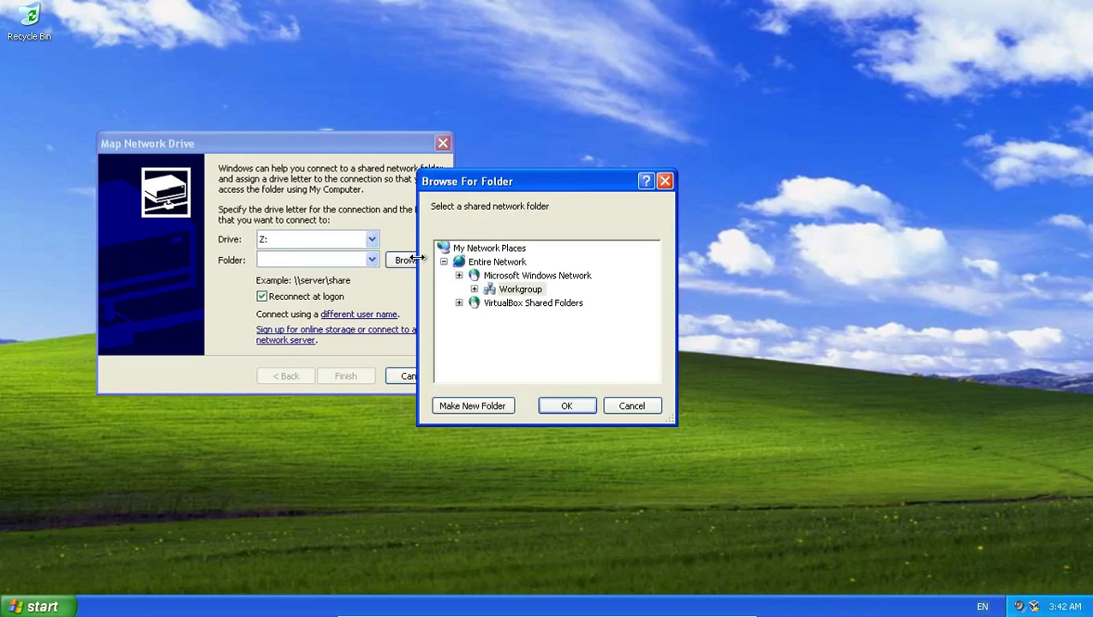
click(459, 303)
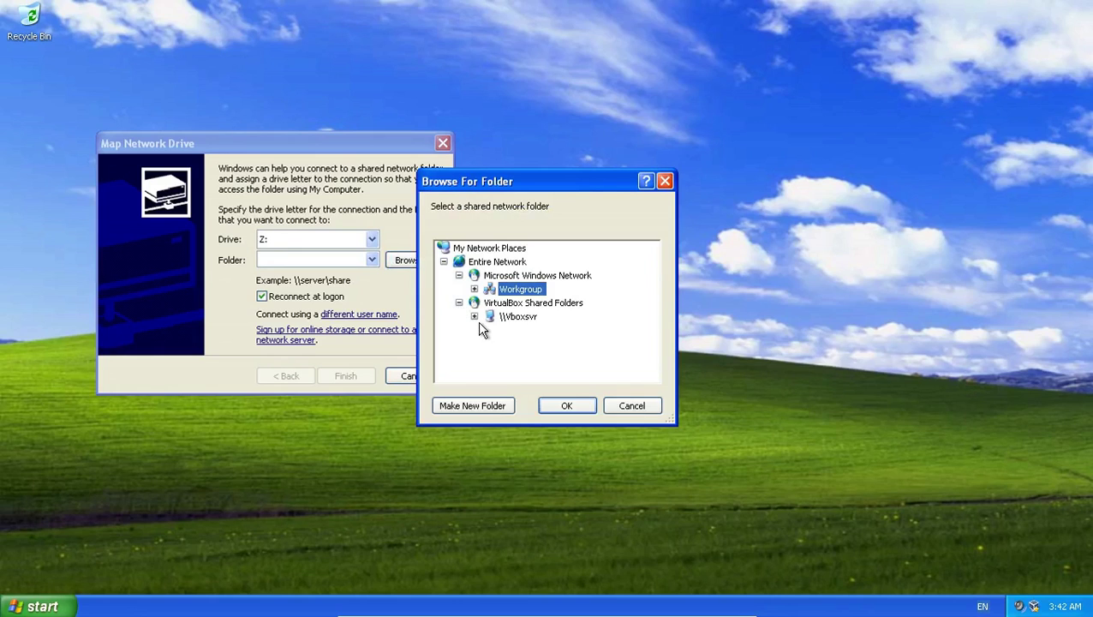
click(476, 316)
click(541, 333)
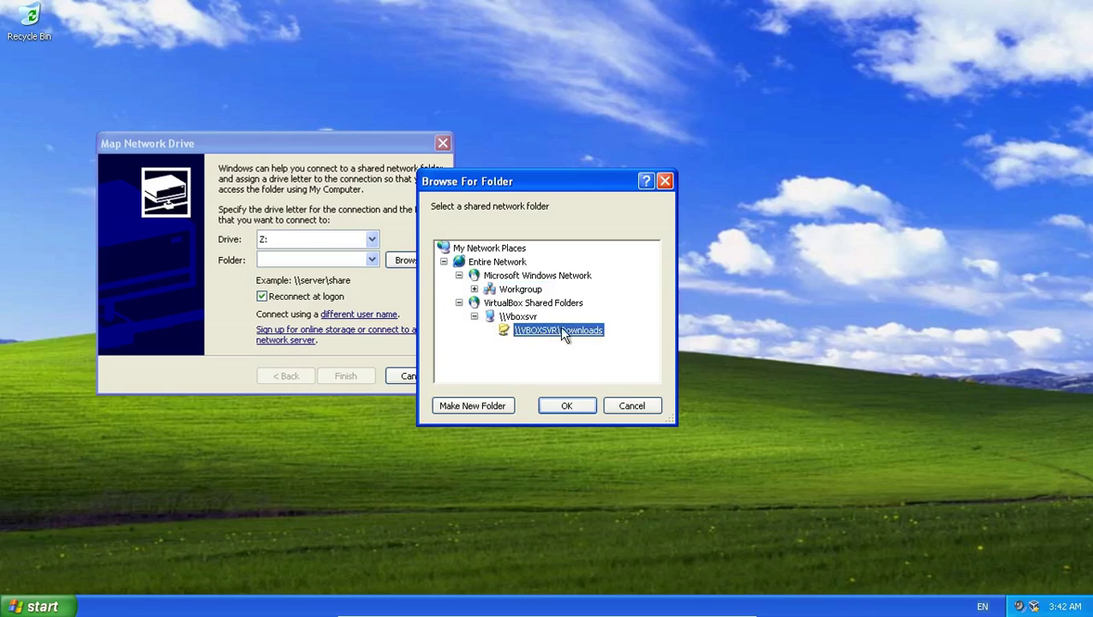
click(572, 406)
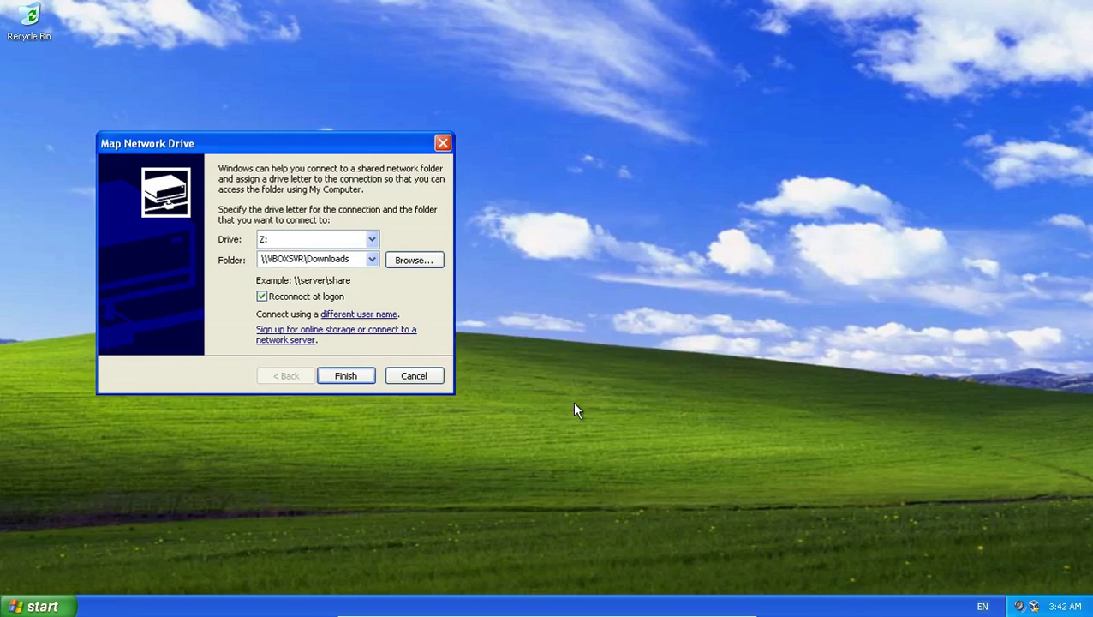
click(345, 376)
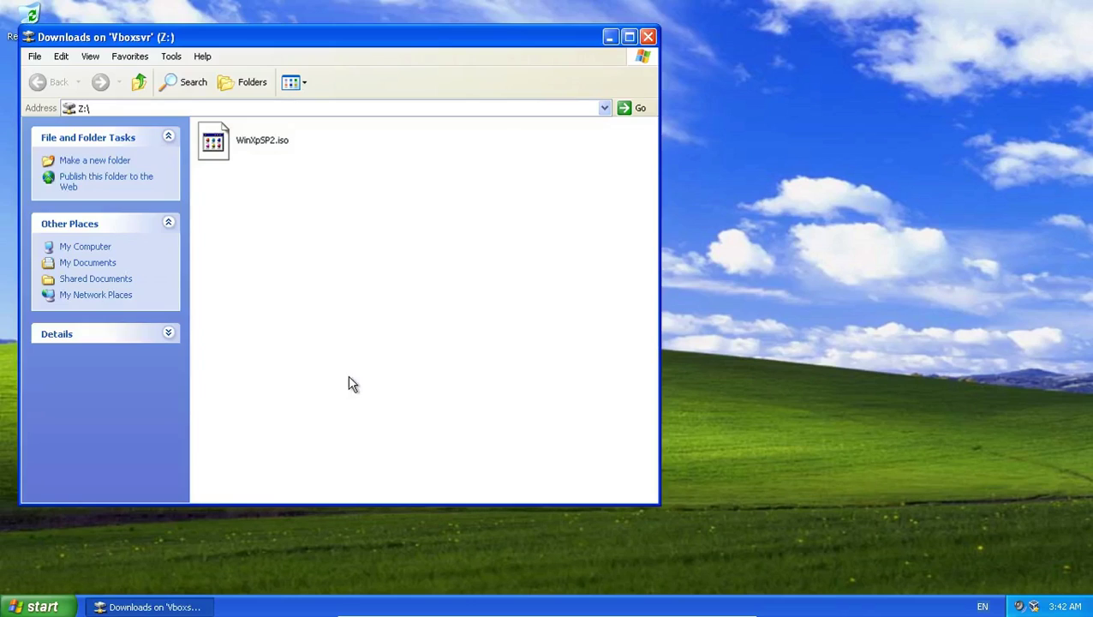
click(647, 39)
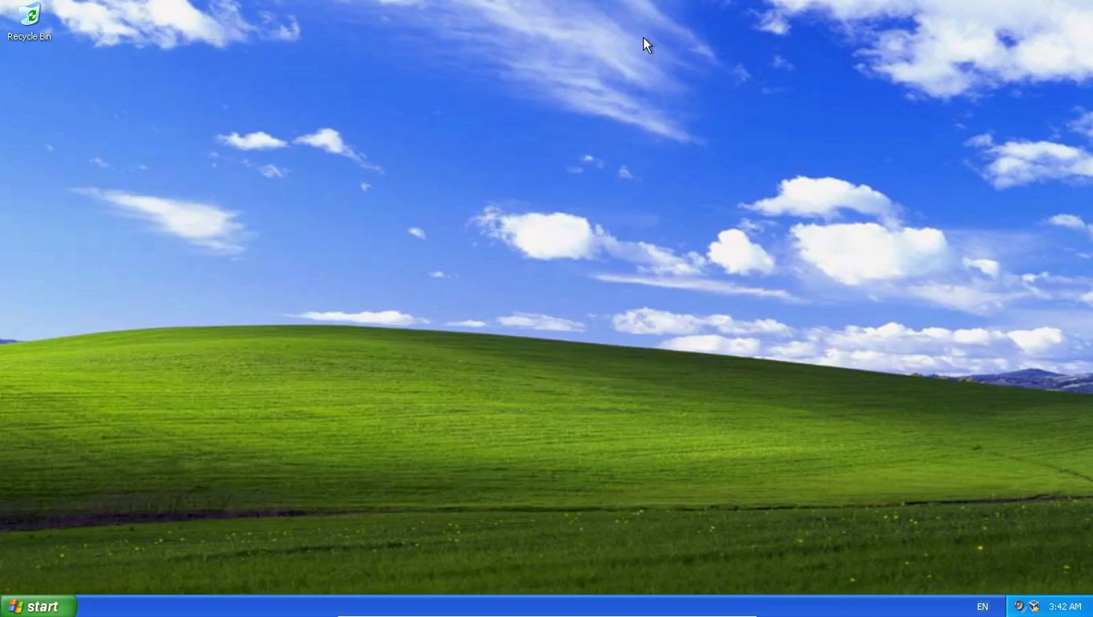
Open the mapped Z: drive from My Computer and create a folder in it with the default name
click(39, 606)
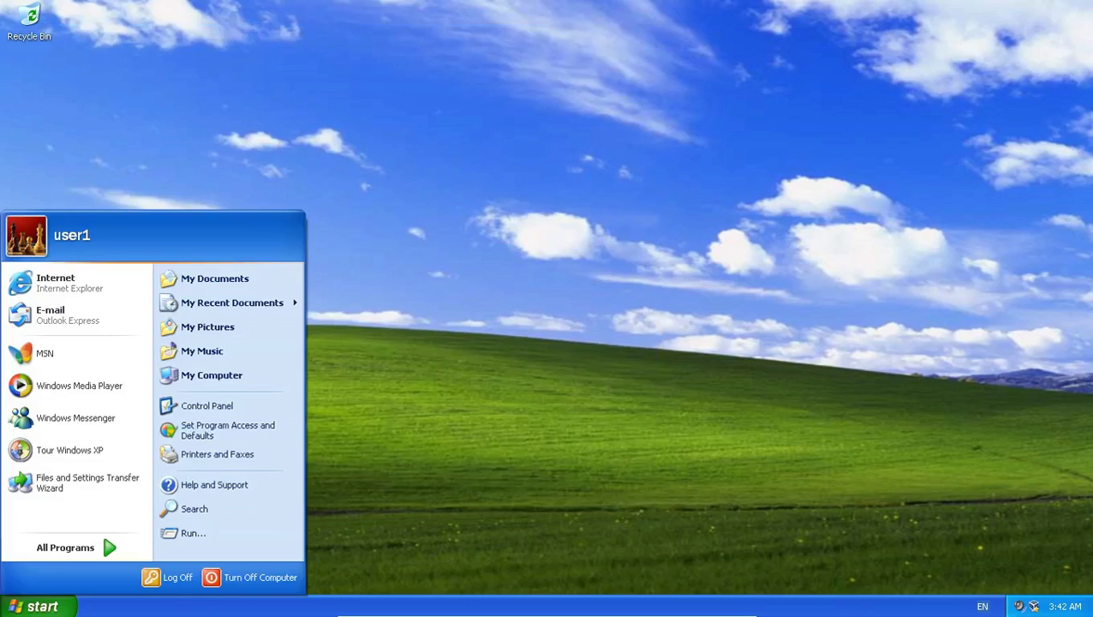
click(231, 386)
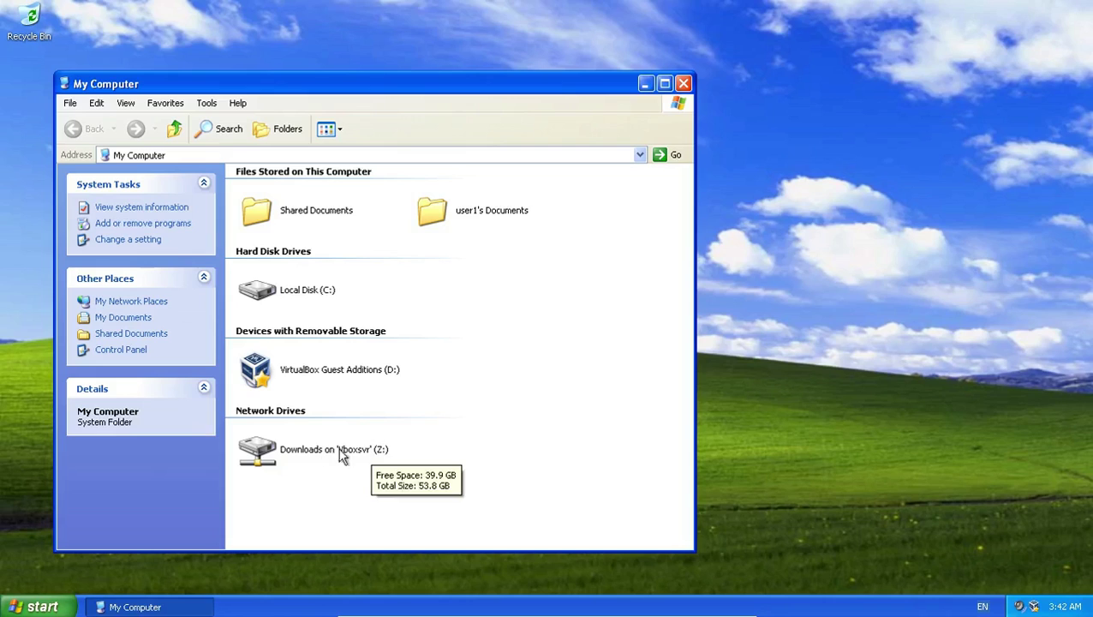
double_click(290, 454)
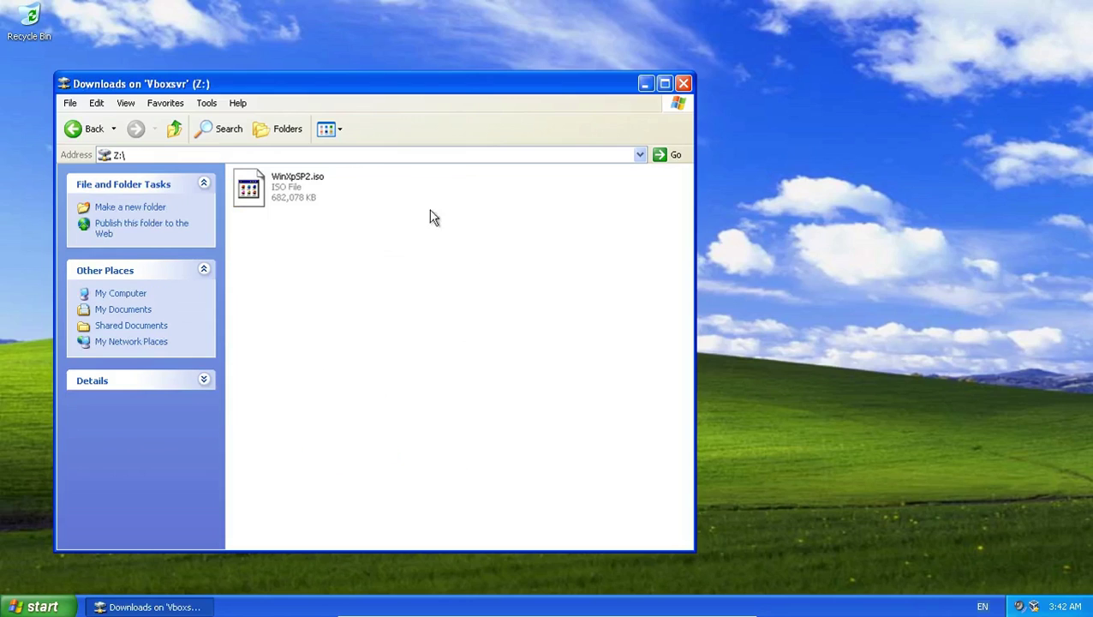
right_click(332, 253)
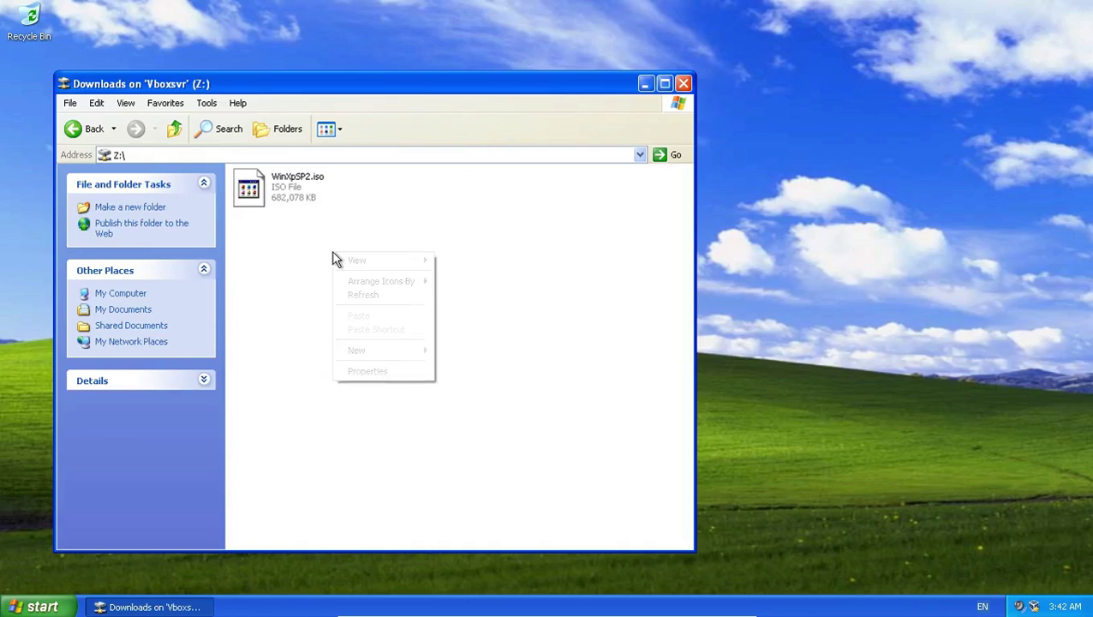
mouse_move(398, 351)
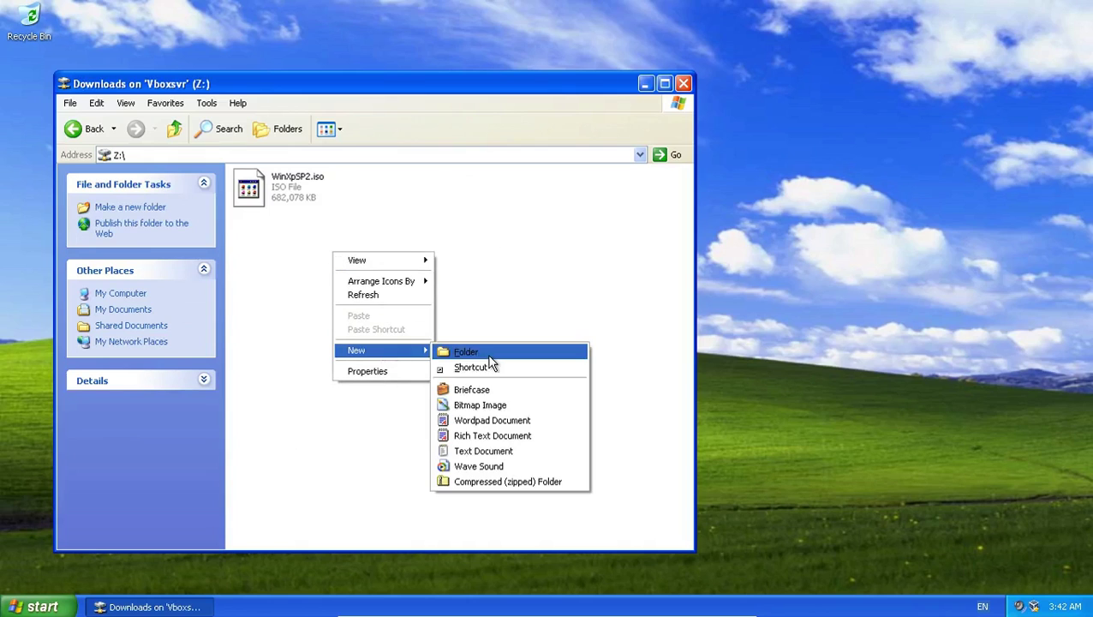
click(490, 352)
click(619, 463)
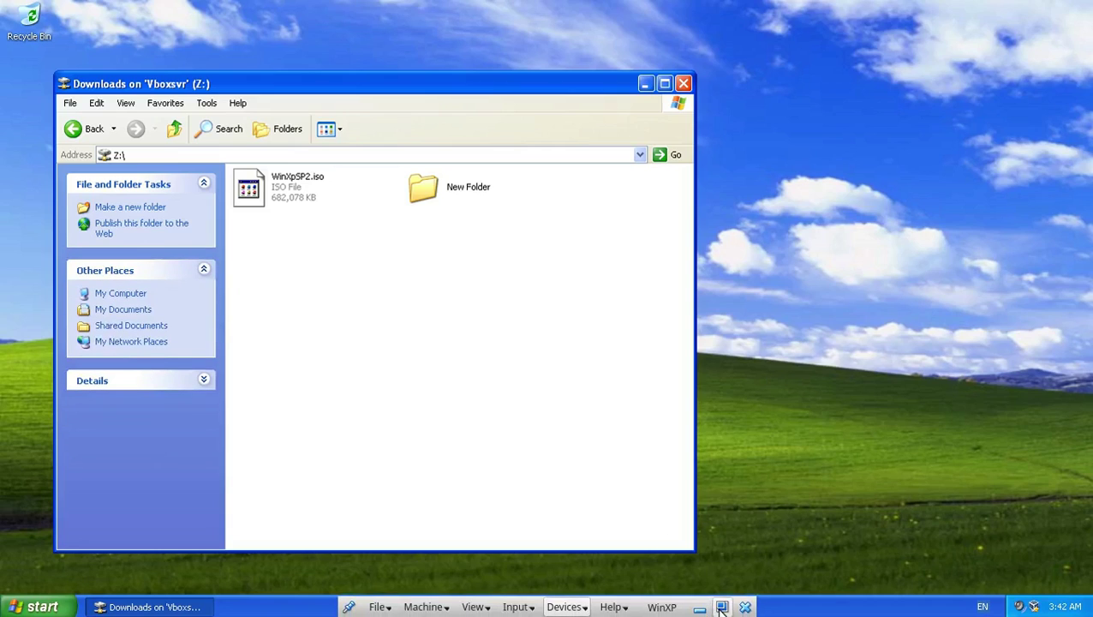
Leave full-screen mode and open the host's Downloads folder in the file manager, arranged beside the virtual machine window for comparison
click(721, 607)
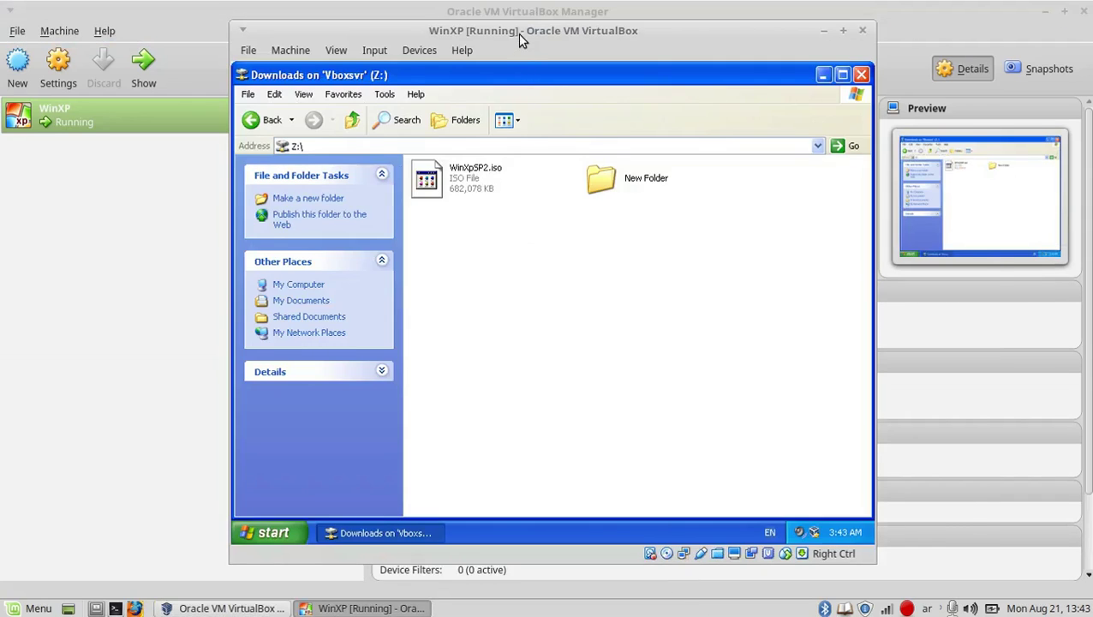
drag(518, 34, 619, 30)
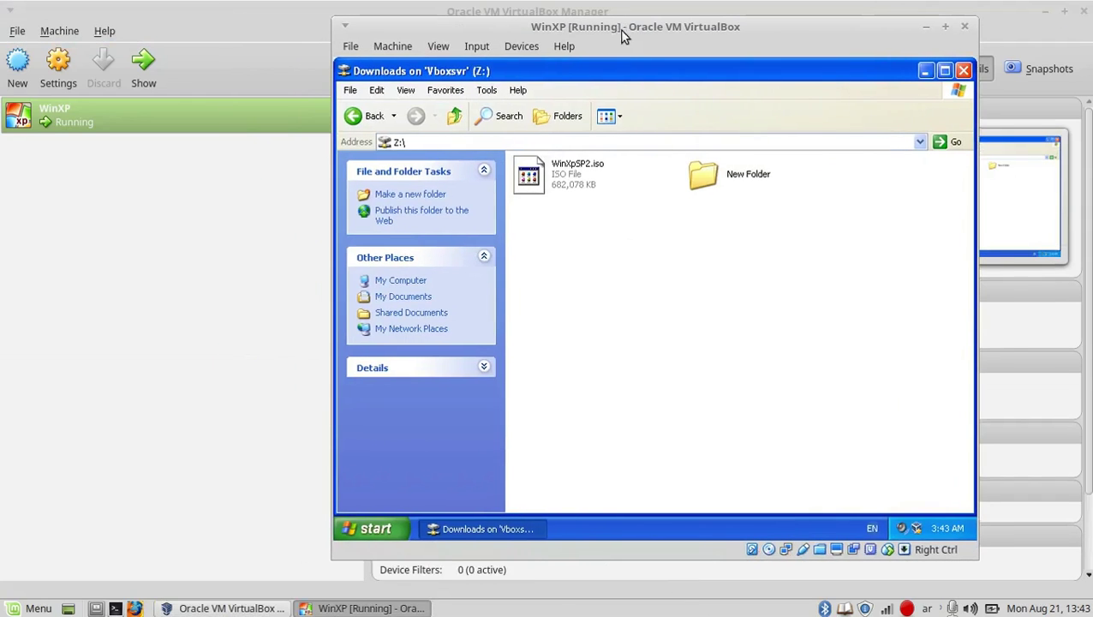
click(96, 609)
click(56, 220)
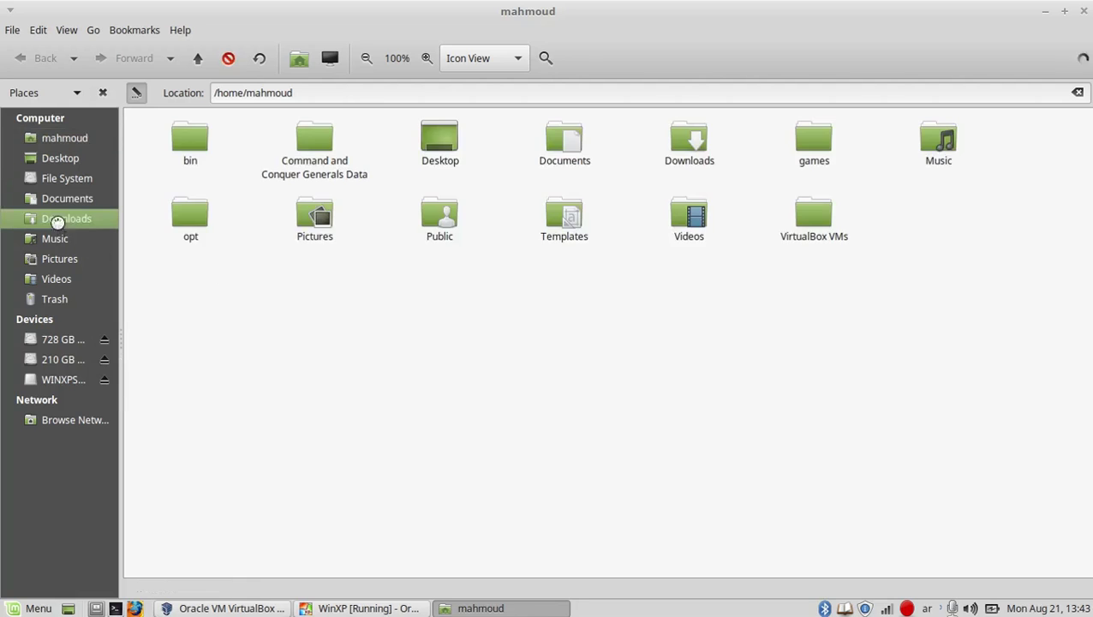
drag(409, 20, 264, 208)
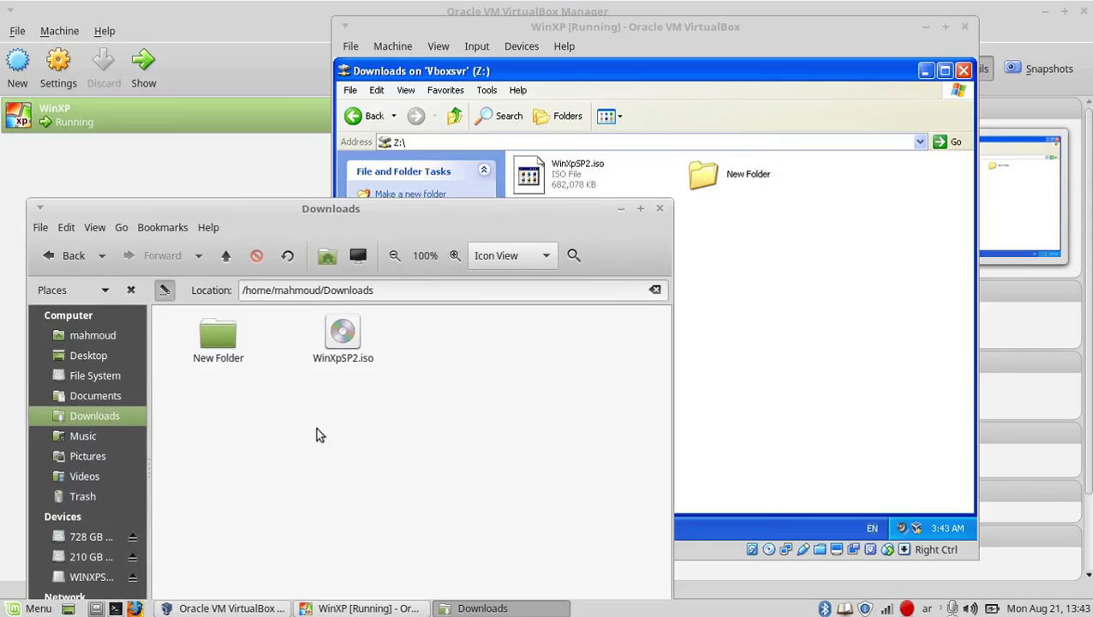